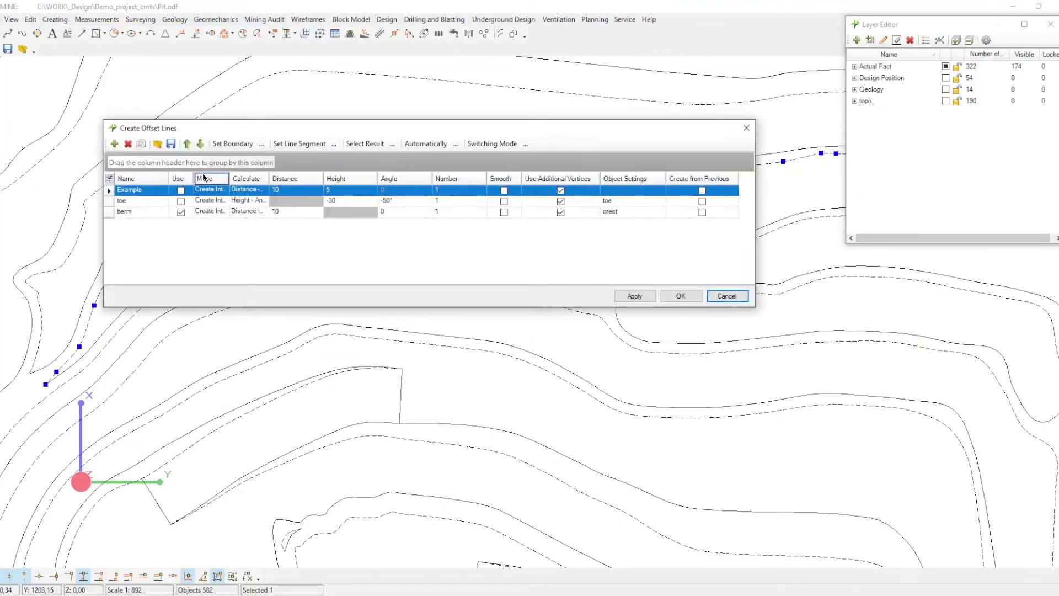
Step: Set the berm offset distance to 15 and create the offset crest line on the lower side of the selected line
click(296, 212)
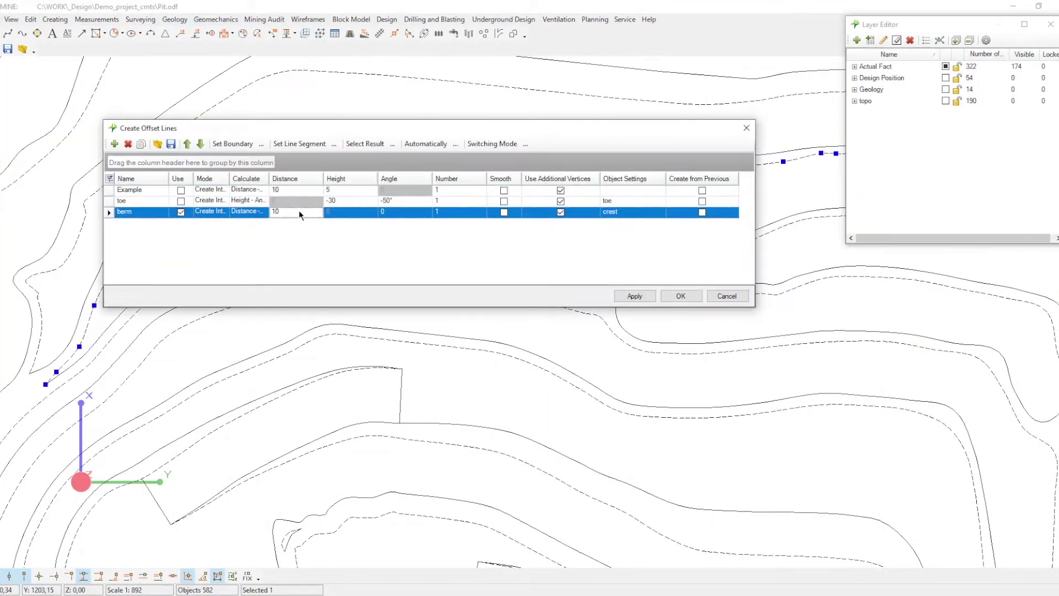
text(15)
click(681, 295)
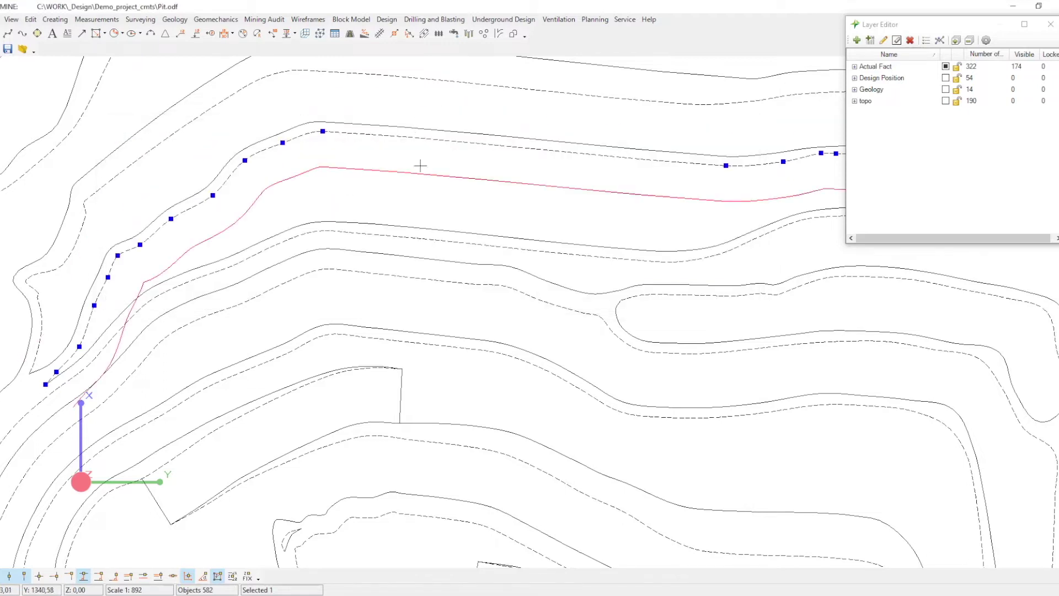
click(426, 164)
click(381, 171)
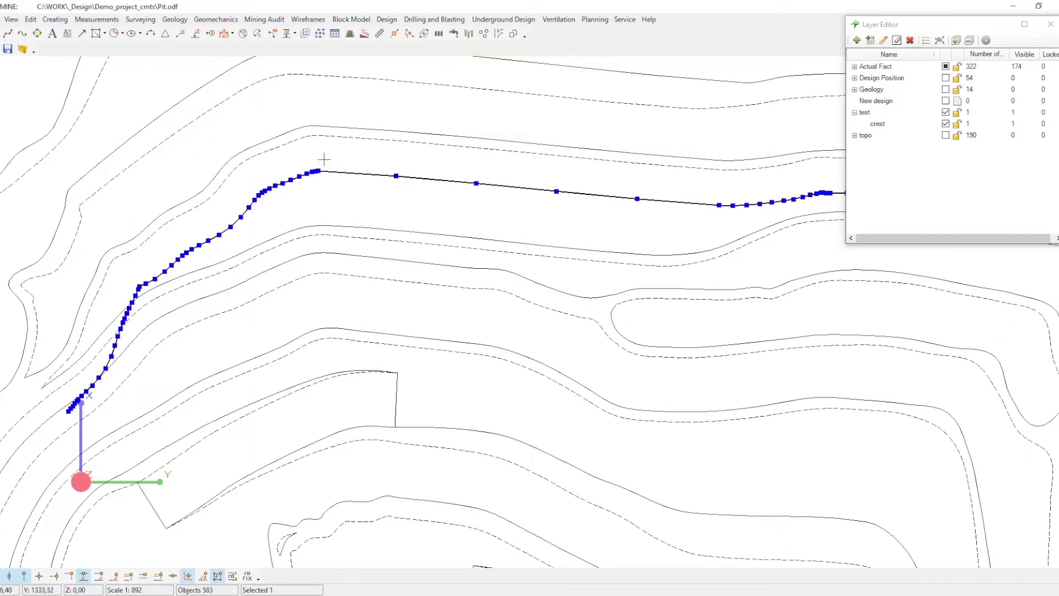
Step: Split the new crest line near its left-hand bend and delete the piece running down past the split
click(38, 22)
mouse_move(72, 147)
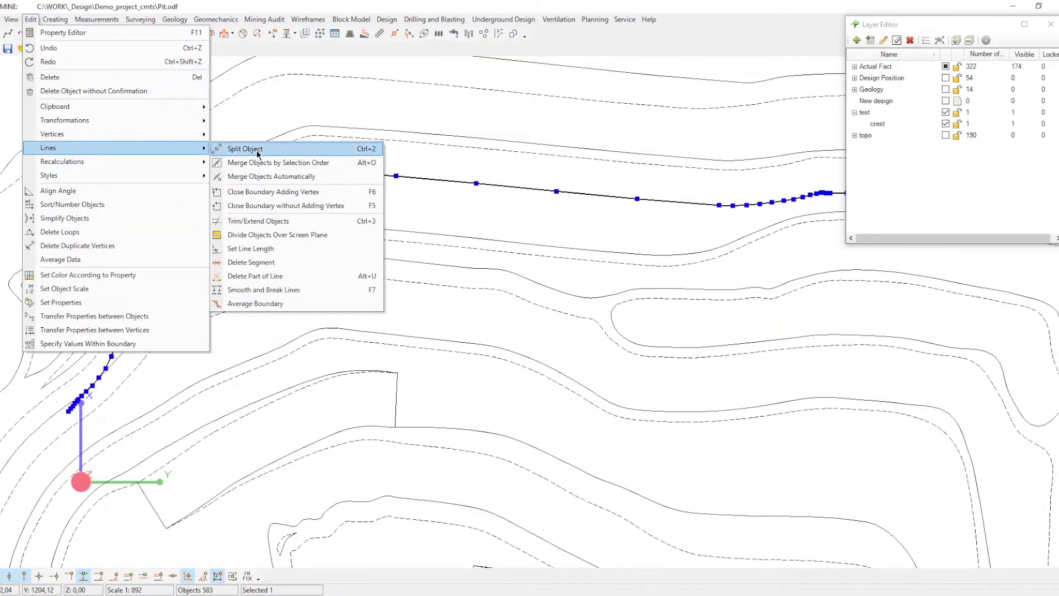
click(287, 150)
scroll(294, 183, up, 2)
click(257, 204)
middle_drag(211, 232, 212, 215)
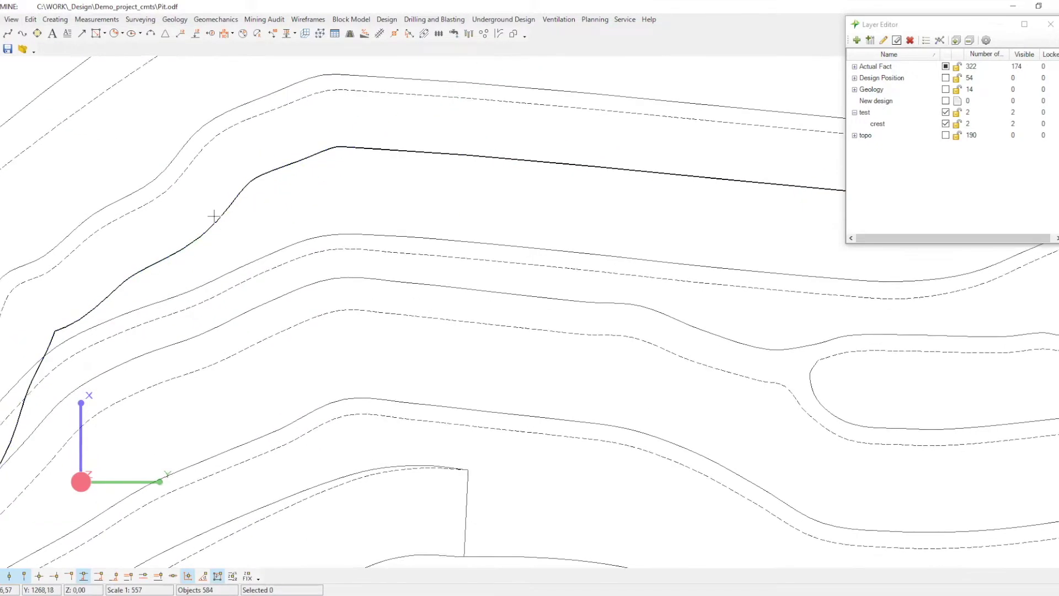
click(213, 216)
middle_drag(276, 234, 255, 197)
key(Delete)
Step: Split the crest line near its right-hand end, where the berm narrows, and delete the remainder beyond the split
drag(551, 105, 522, 161)
scroll(523, 161, down, 5)
scroll(683, 196, up, 5)
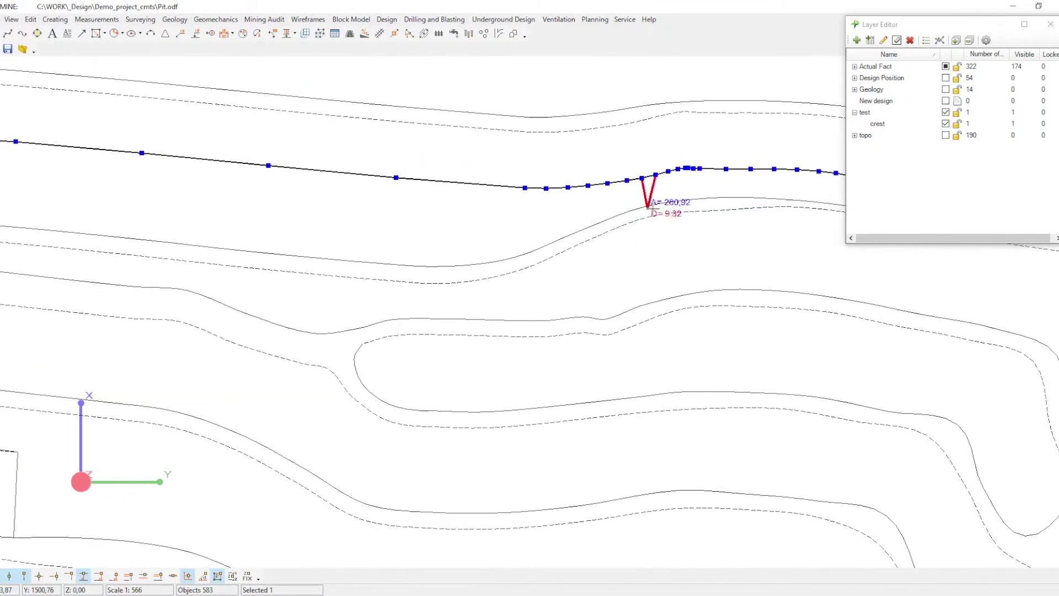
click(663, 222)
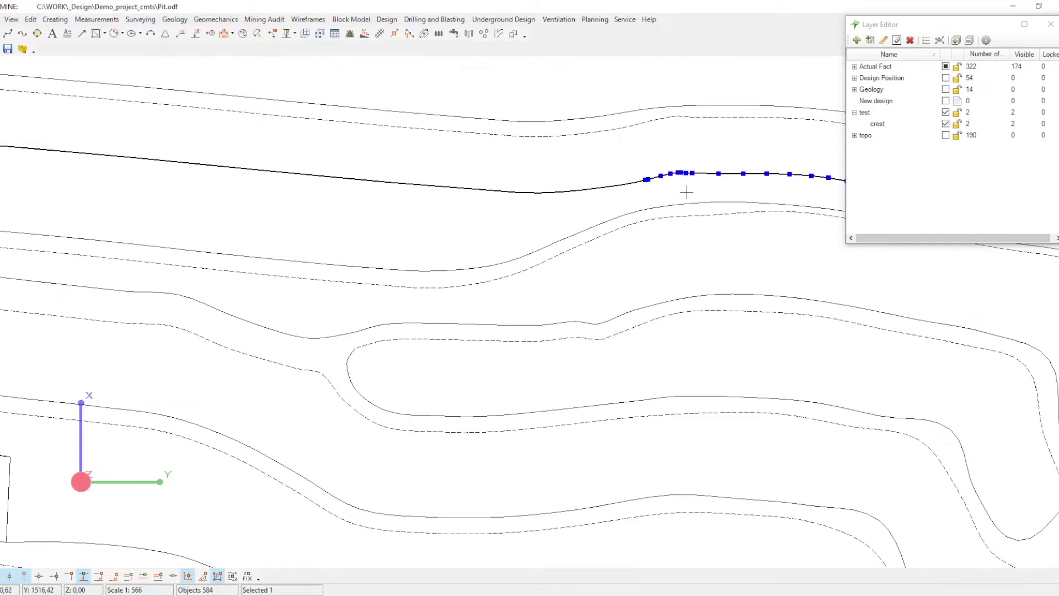
key(Delete)
key(Return)
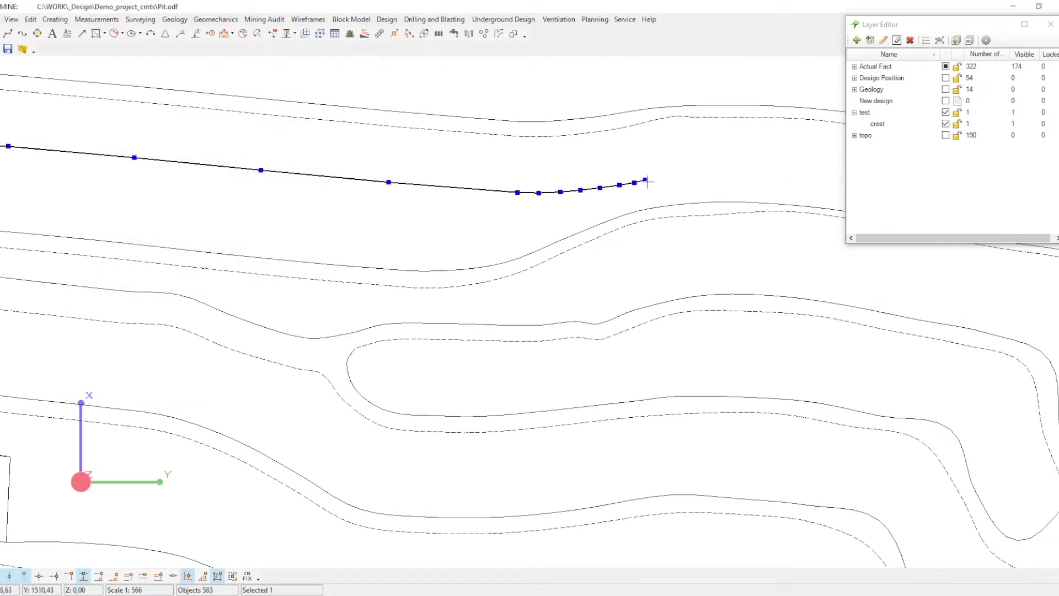
Step: Extend the trimmed crest line with one segment at each end to meet the existing crest below it
click(634, 211)
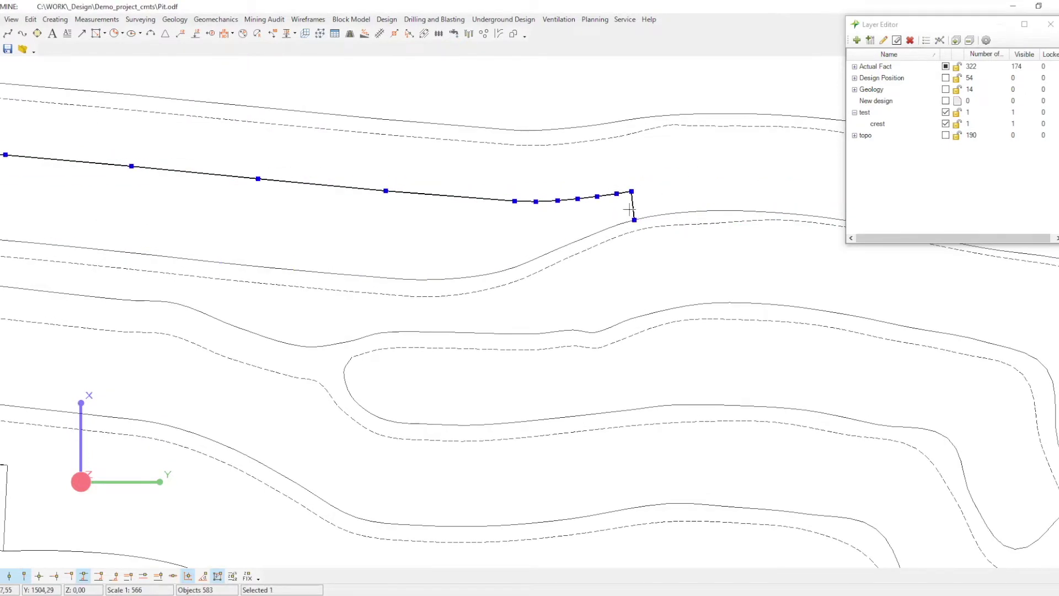
scroll(629, 209, down, 1)
middle_drag(660, 197, 757, 187)
scroll(285, 208, up, 2)
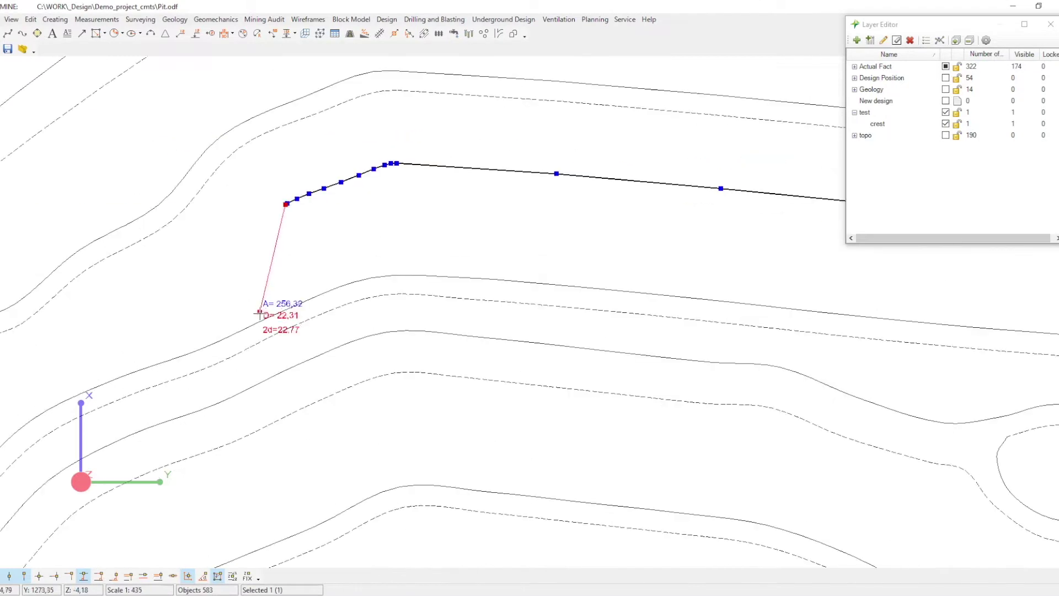
click(201, 349)
Step: Inscribe a 10-point arc at the crest line's left-hand corner, merging it with the initial line
click(55, 19)
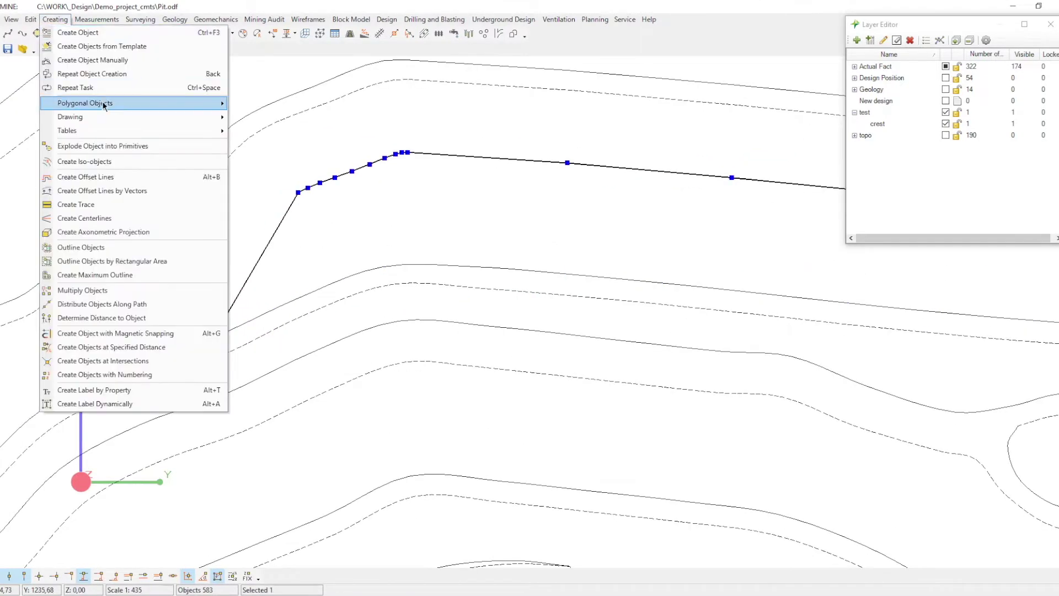
mouse_move(109, 112)
click(273, 128)
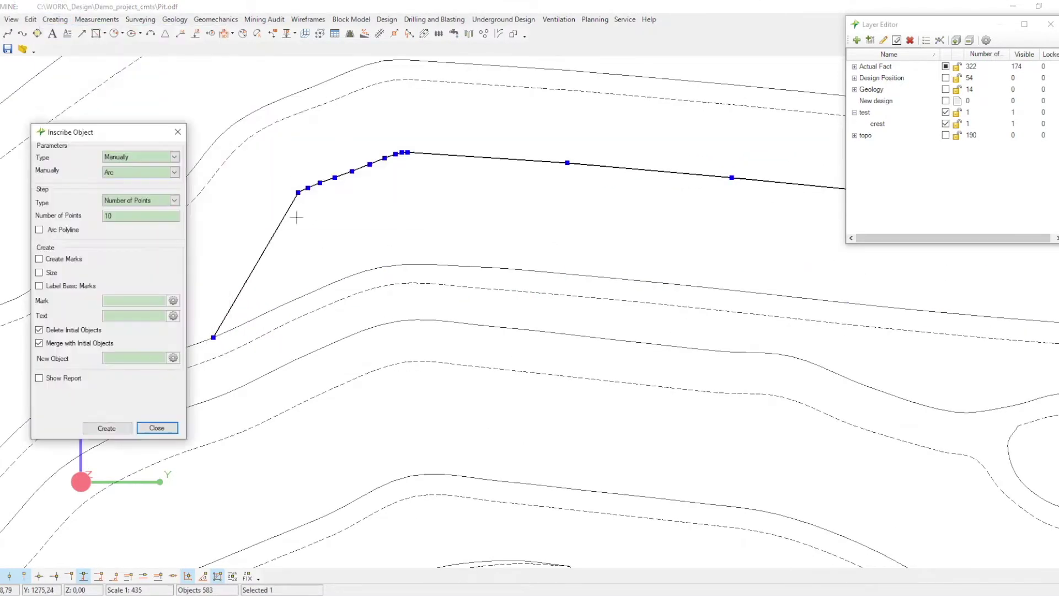
click(230, 303)
click(465, 156)
click(350, 172)
Step: Inscribe a 10-point arc to round the crest line's right-hand corner where it turns down to the existing crest
scroll(341, 189, down, 3)
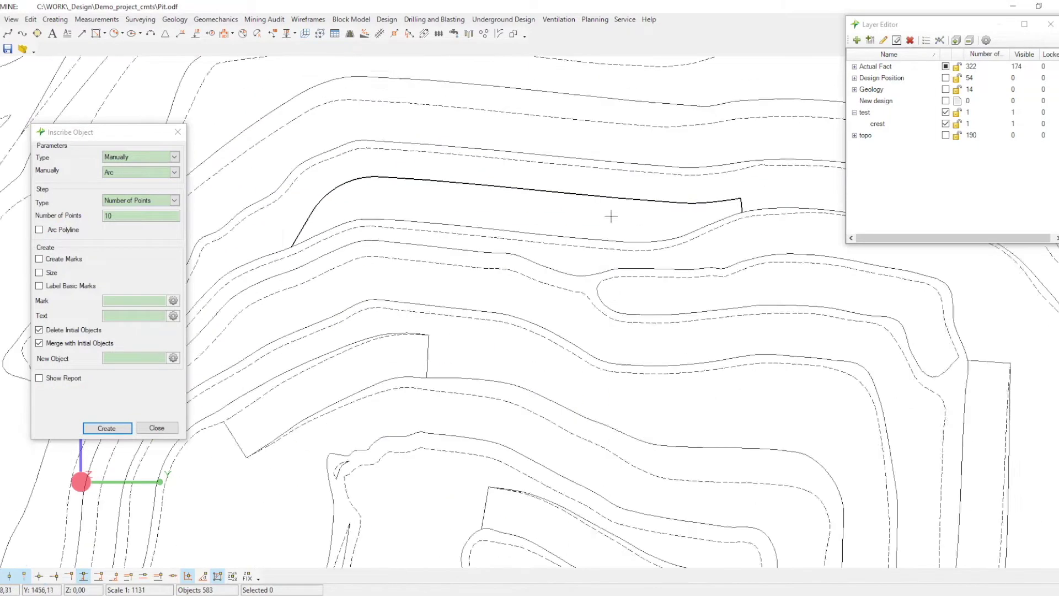
middle_drag(611, 216, 518, 205)
click(272, 168)
click(107, 428)
scroll(627, 191, up, 6)
click(633, 207)
click(764, 214)
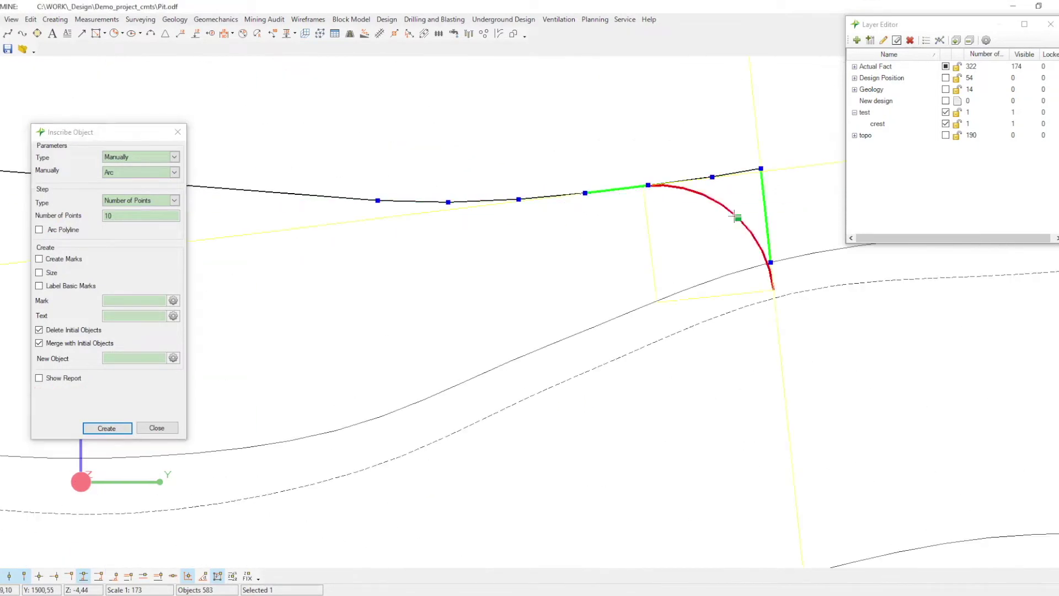
click(736, 217)
scroll(717, 203, down, 6)
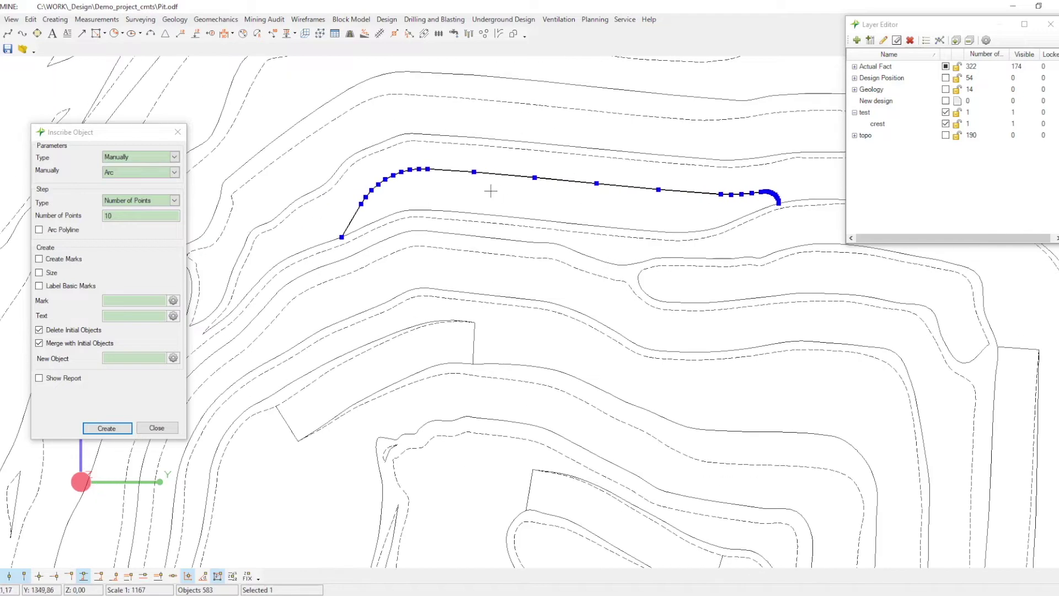
middle_drag(491, 190, 475, 187)
Step: Label the existing bench toe line below the new crest with its Z coordinates using the Marks setting
click(24, 21)
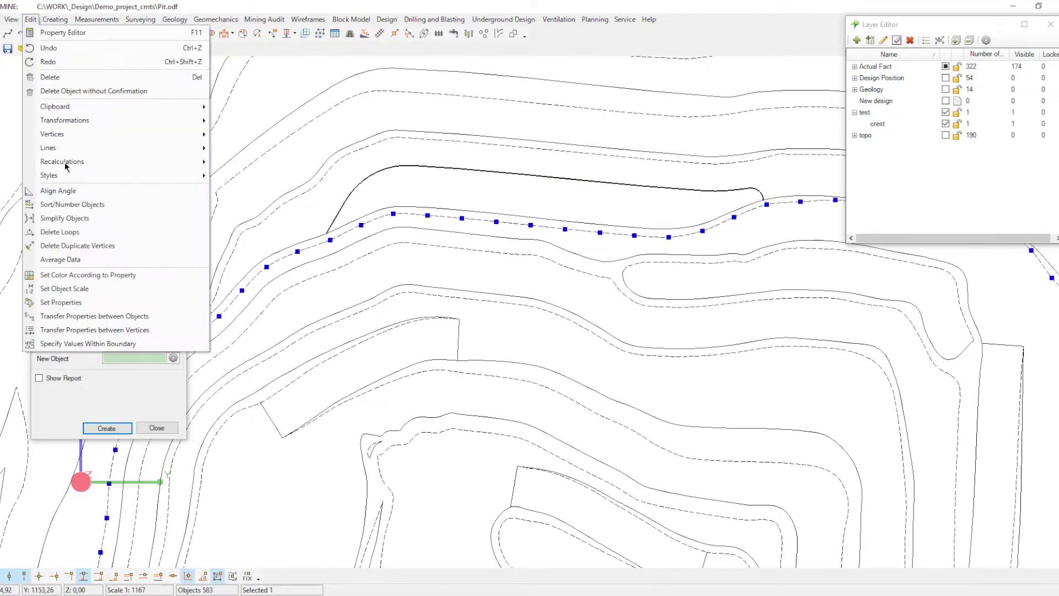
click(114, 393)
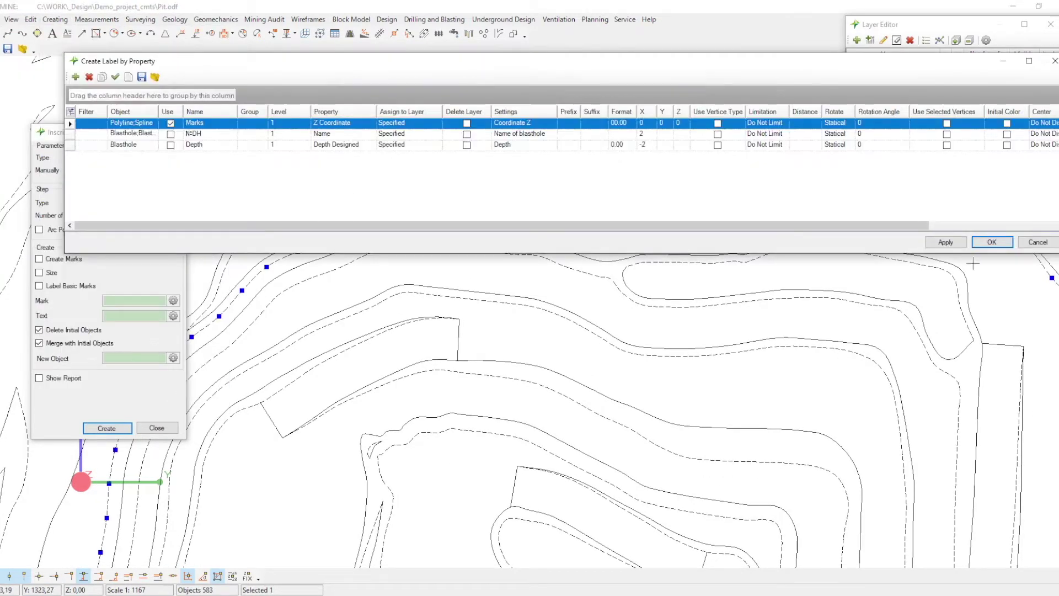
click(991, 242)
scroll(496, 237, up, 2)
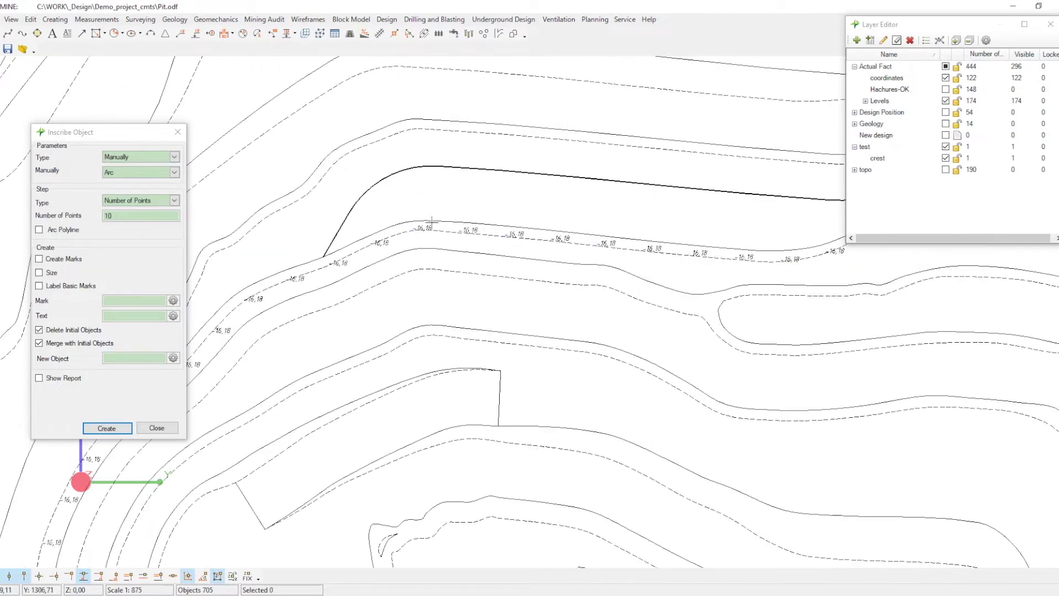
Step: Create a constant slope line from the new crest at a slope angle of -65° down to Z -16,18
middle_drag(476, 181, 466, 212)
click(386, 19)
mouse_move(411, 31)
click(617, 65)
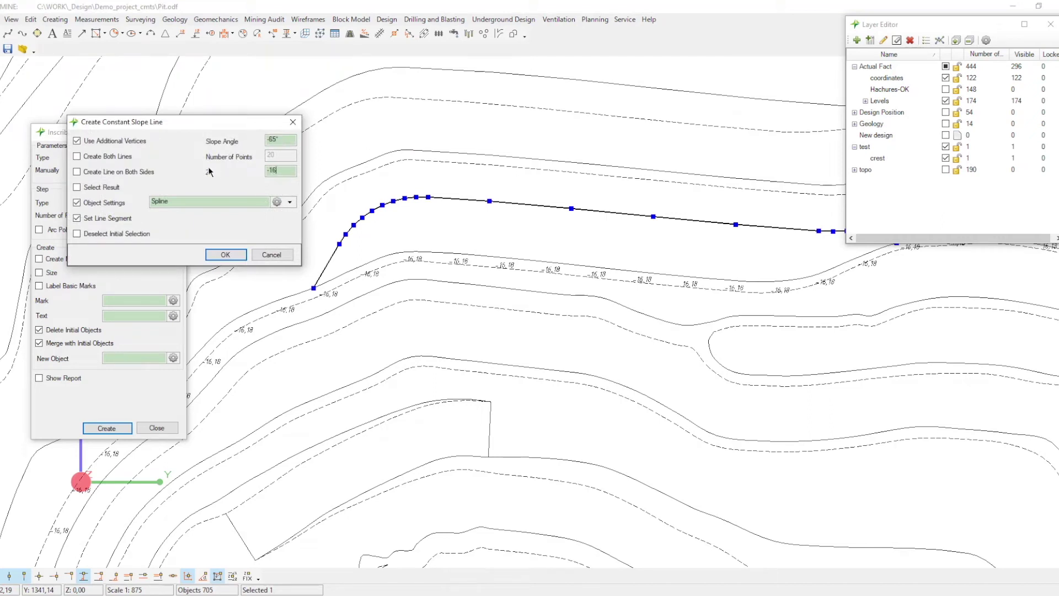
click(225, 254)
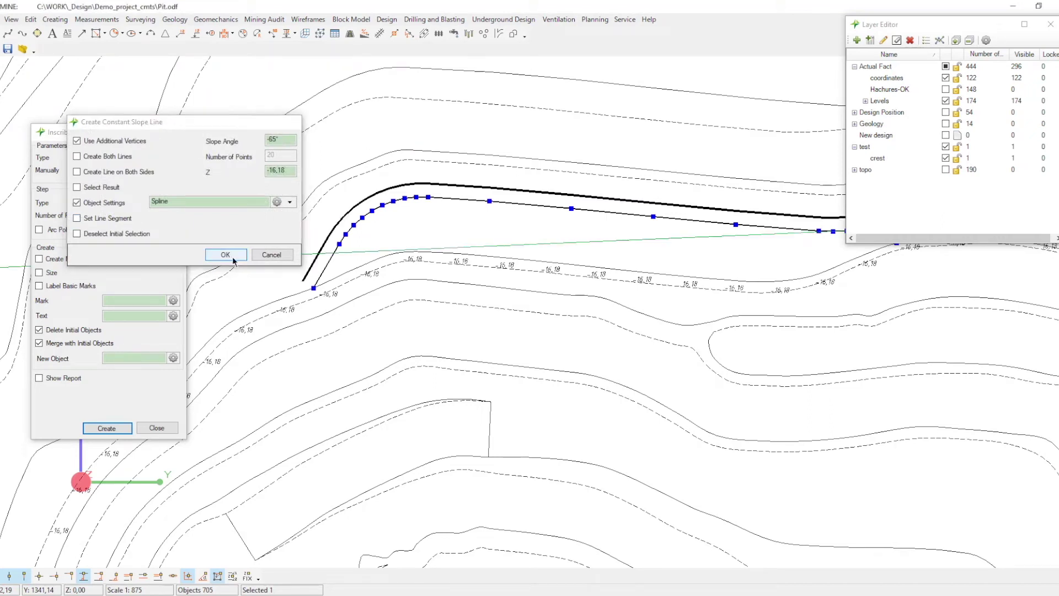
Step: Extend both ends of the new toe line to the existing bench toe line
scroll(648, 205, up, 5)
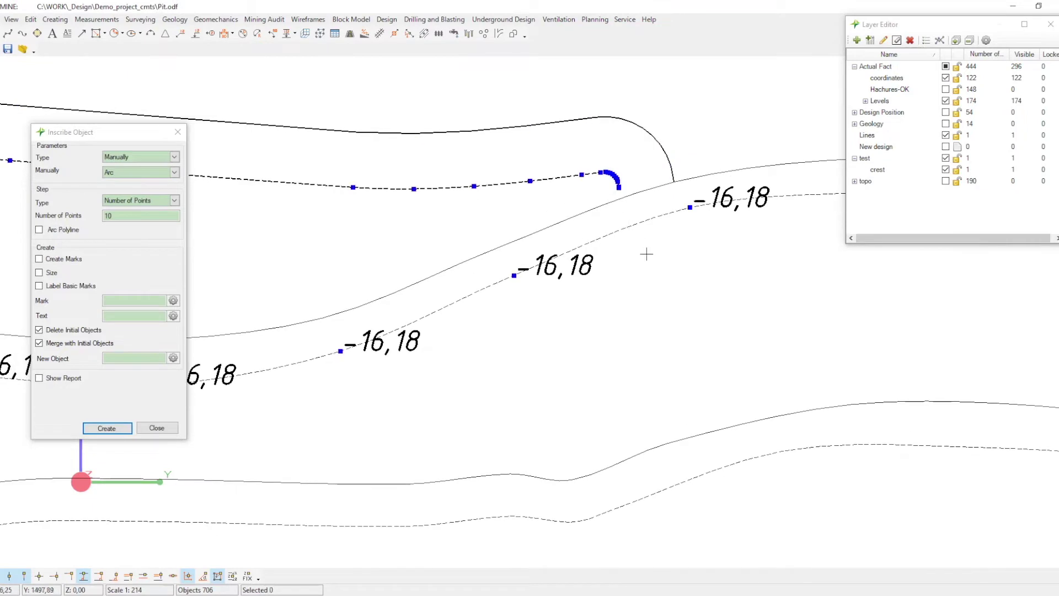
scroll(646, 253, down, 5)
scroll(262, 263, up, 7)
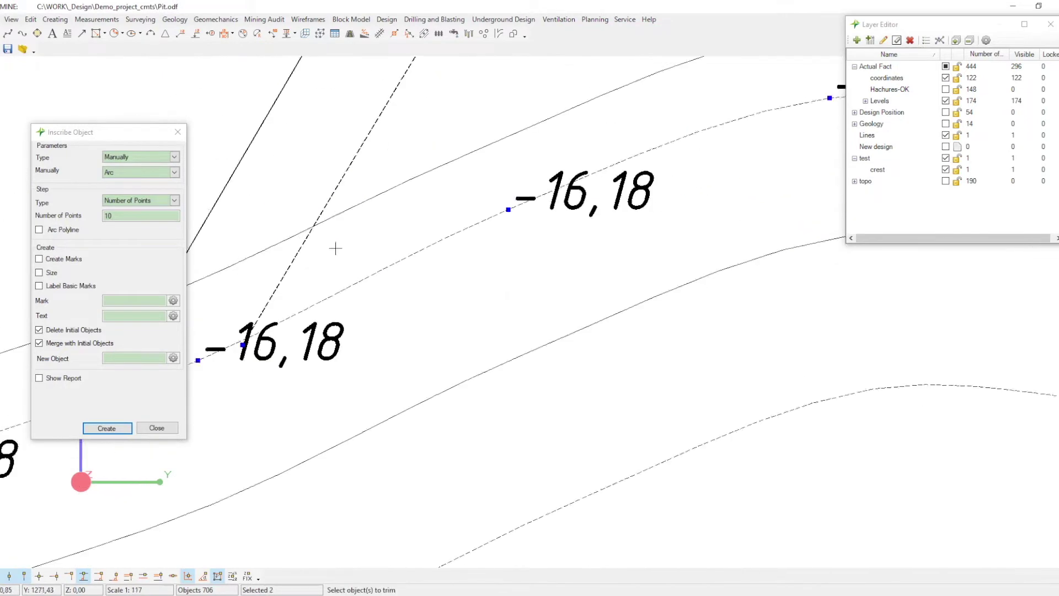
click(456, 254)
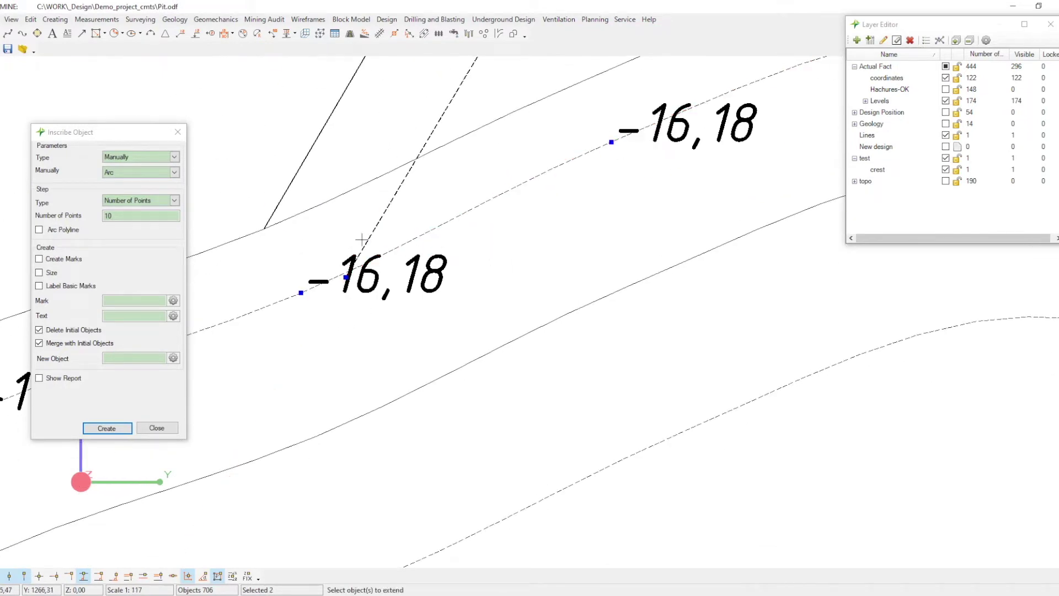
scroll(361, 239, down, 6)
scroll(483, 156, up, 5)
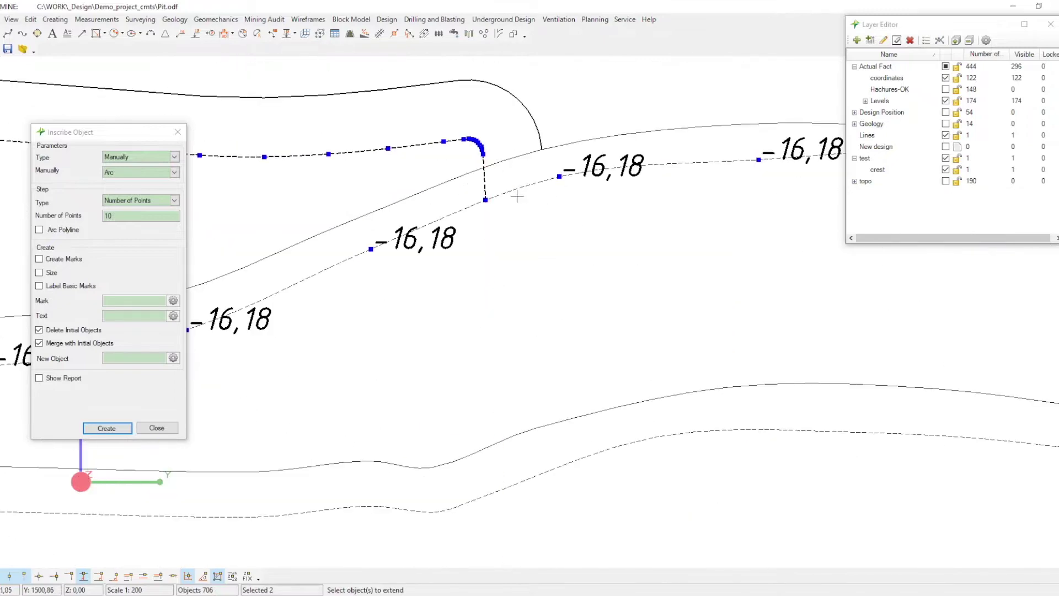
scroll(547, 203, down, 5)
middle_drag(276, 248, 759, 237)
scroll(430, 224, up, 5)
key(Escape)
scroll(484, 271, down, 4)
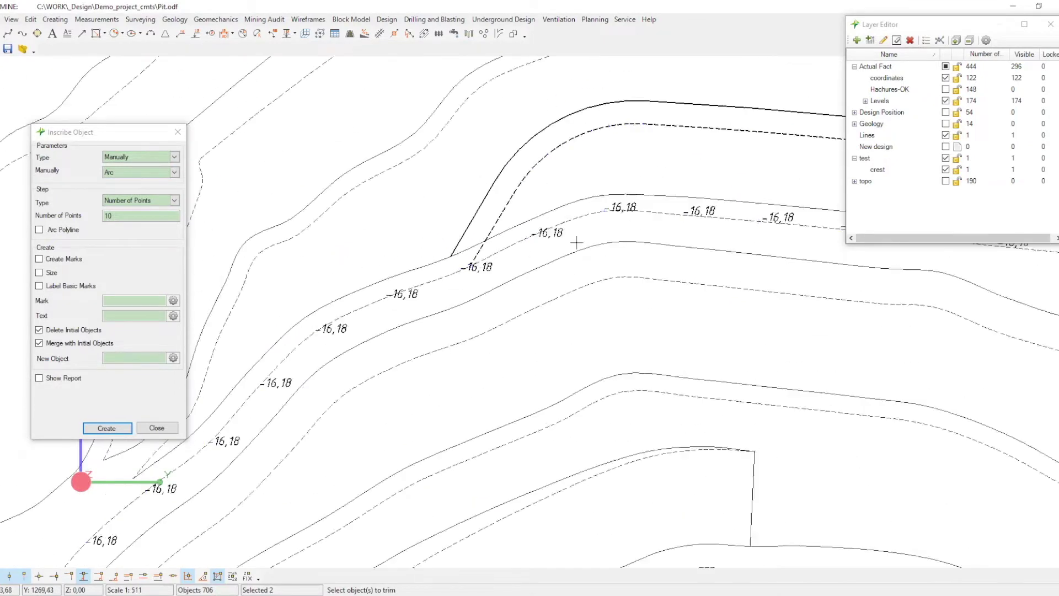
Step: Hide the coordinates layer
middle_drag(628, 215, 488, 210)
click(946, 78)
scroll(454, 281, down, 4)
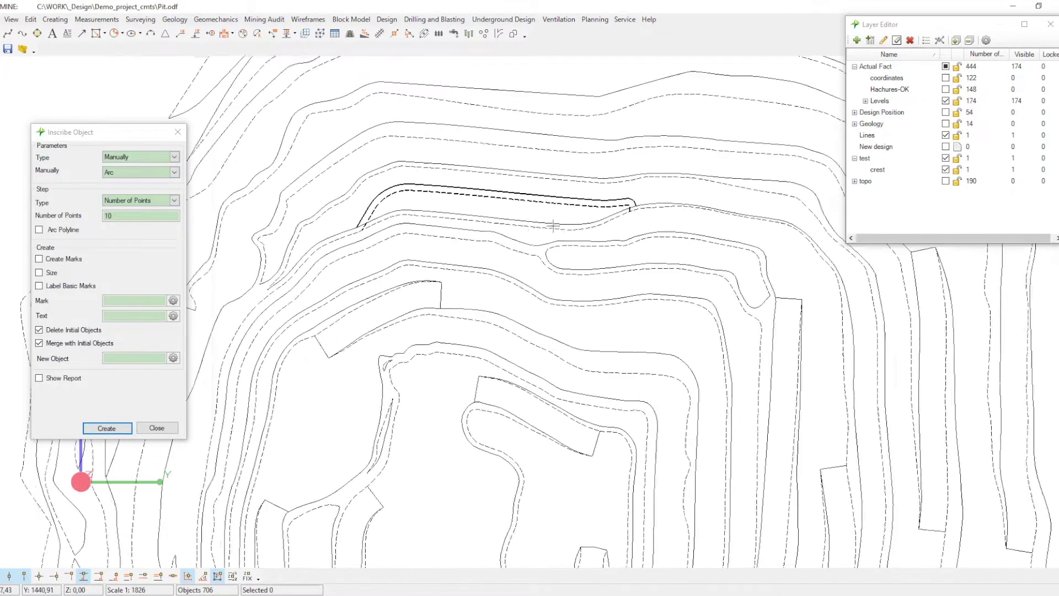
scroll(439, 219, up, 4)
middle_drag(438, 219, 815, 232)
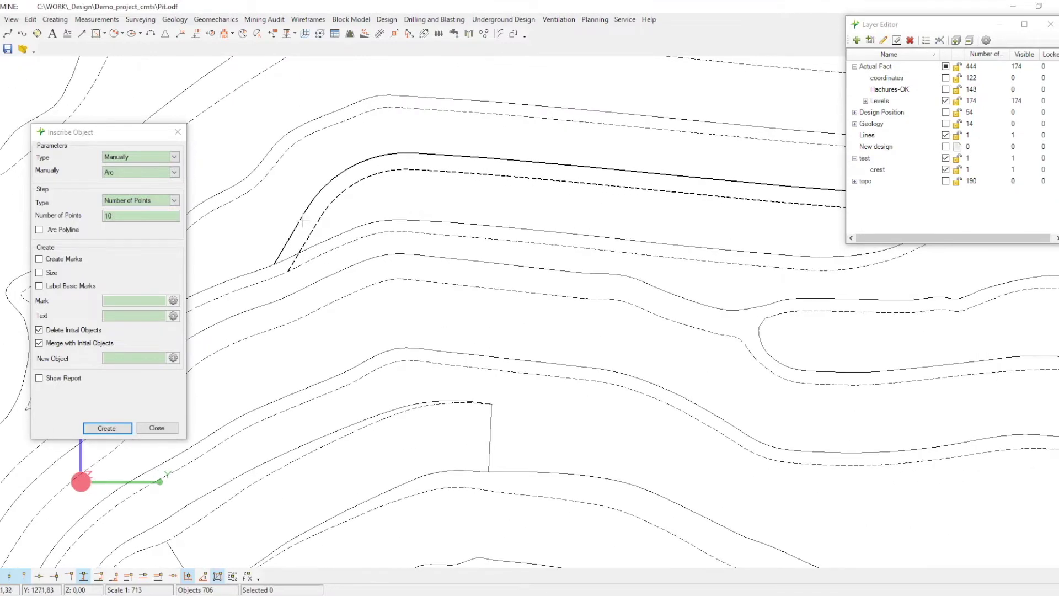
click(506, 238)
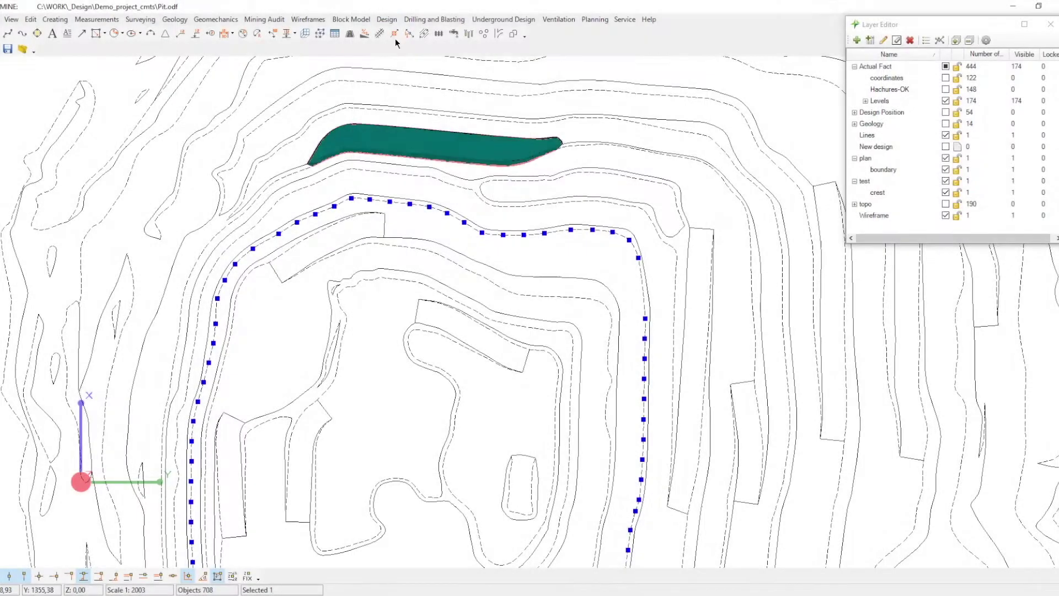
Step: Start Select Volumes at Scheduling with digging reach 20, relative bench height 12 and a limitation offset of 10 around the selected line
click(386, 20)
click(417, 204)
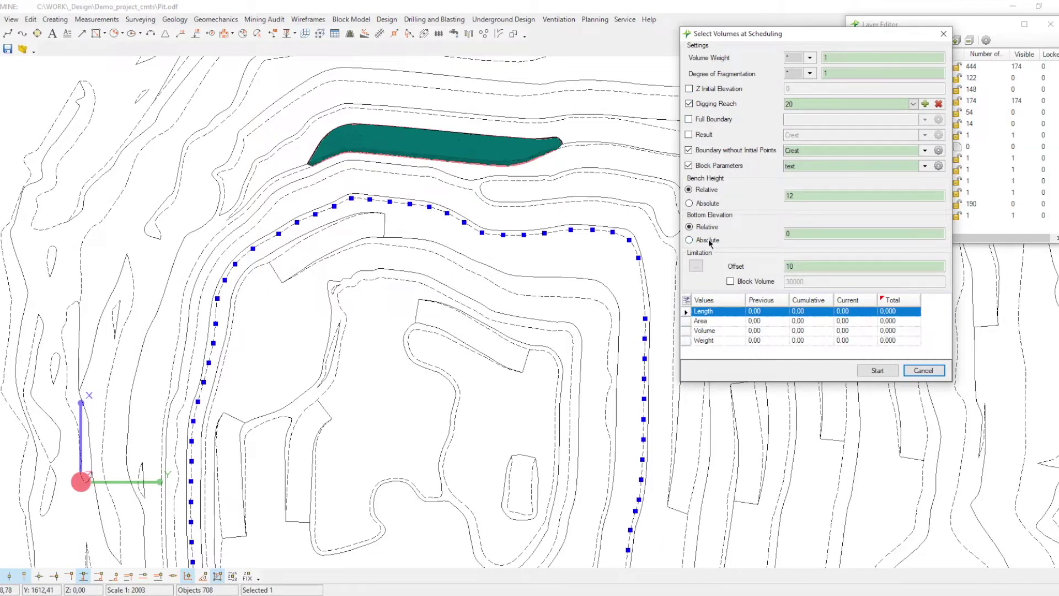
click(696, 265)
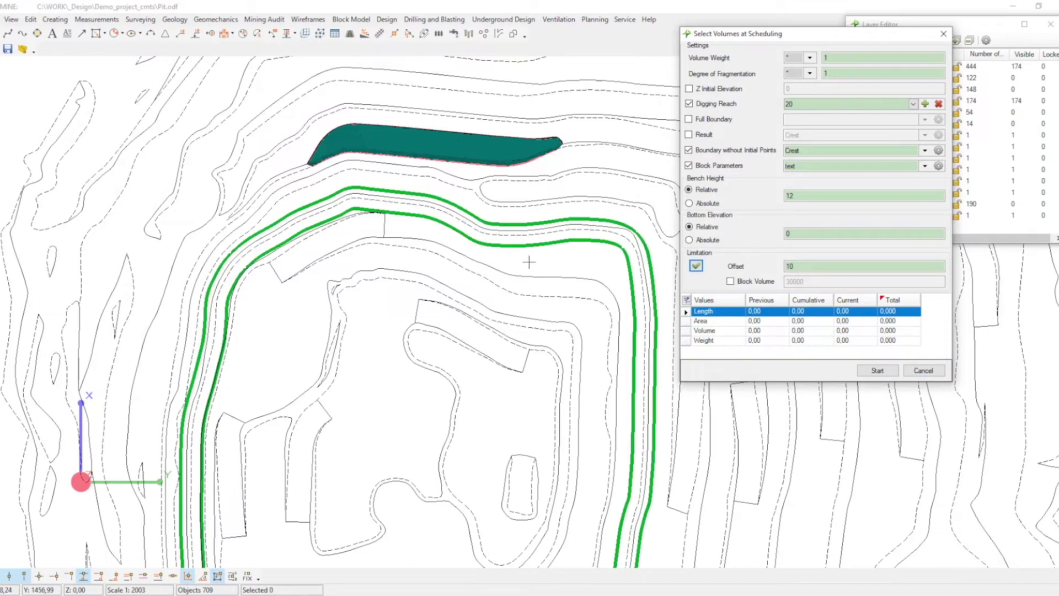
scroll(460, 265, up, 3)
click(873, 371)
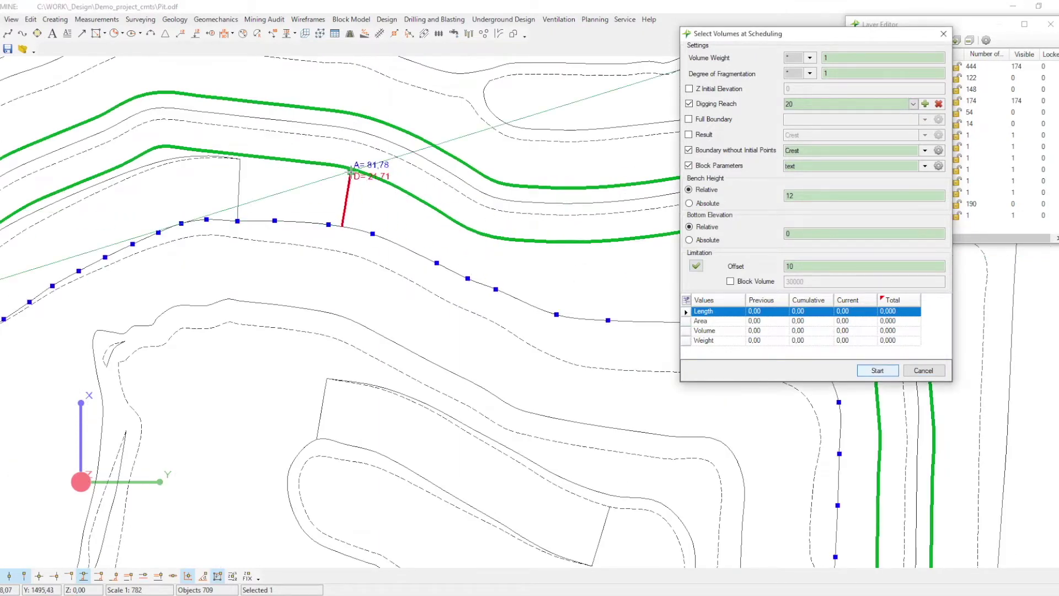
Step: Outline the extraction block along the bench crest around its right-hand corner and place the area and volume label beside it
right_click(399, 198)
click(431, 237)
click(372, 233)
middle_drag(540, 258, 401, 133)
middle_drag(536, 177, 312, 151)
scroll(519, 198, down, 3)
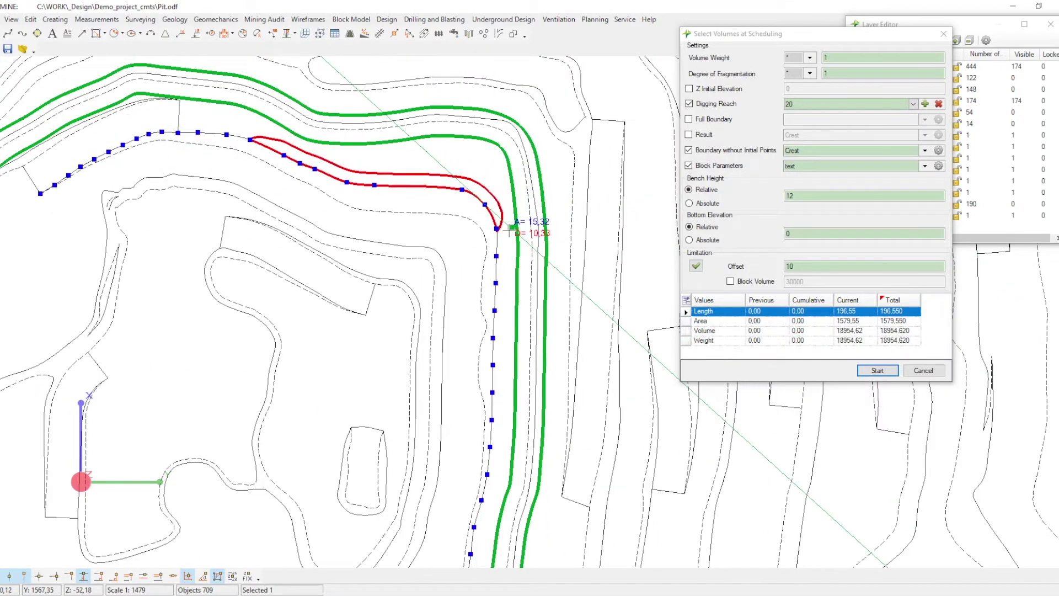
click(471, 209)
scroll(434, 207, up, 3)
scroll(435, 207, down, 3)
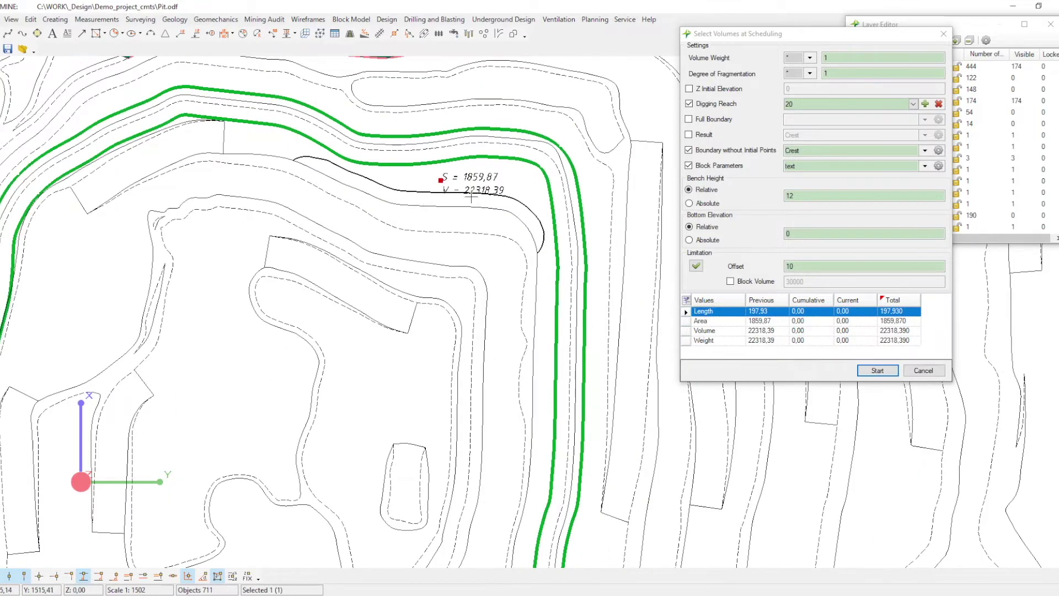
drag(446, 179, 458, 175)
Step: Create the missing toe edge of the extraction block from its new crest line and the existing bench crest and toe lines
middle_drag(501, 234, 570, 368)
scroll(528, 227, up, 3)
scroll(487, 249, down, 3)
scroll(486, 249, up, 4)
key(Home)
middle_drag(518, 201, 405, 309)
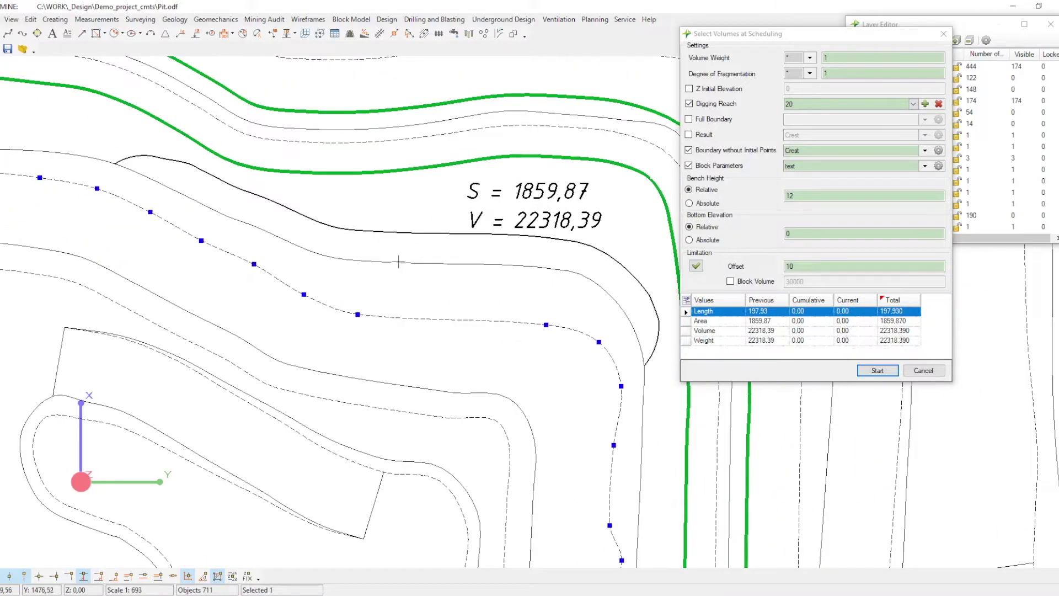
click(395, 241)
click(386, 20)
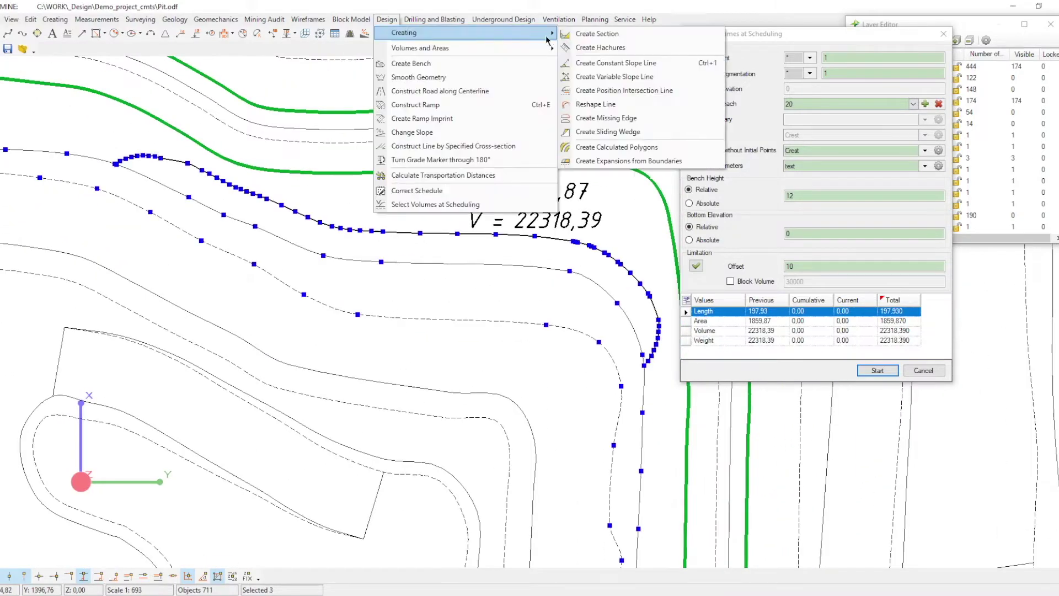
click(617, 117)
click(174, 236)
Step: Join both ends of the new toe line to the existing bench toe line and trim the overshoot there
scroll(640, 337, up, 4)
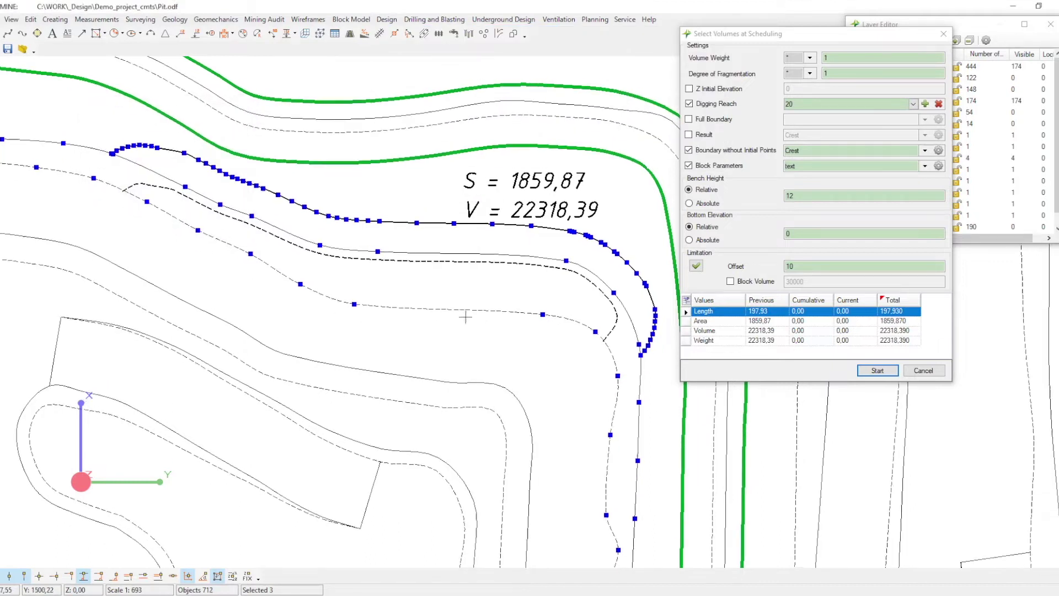
middle_drag(636, 329, 587, 327)
scroll(586, 326, down, 4)
middle_drag(298, 298, 452, 311)
scroll(262, 201, up, 4)
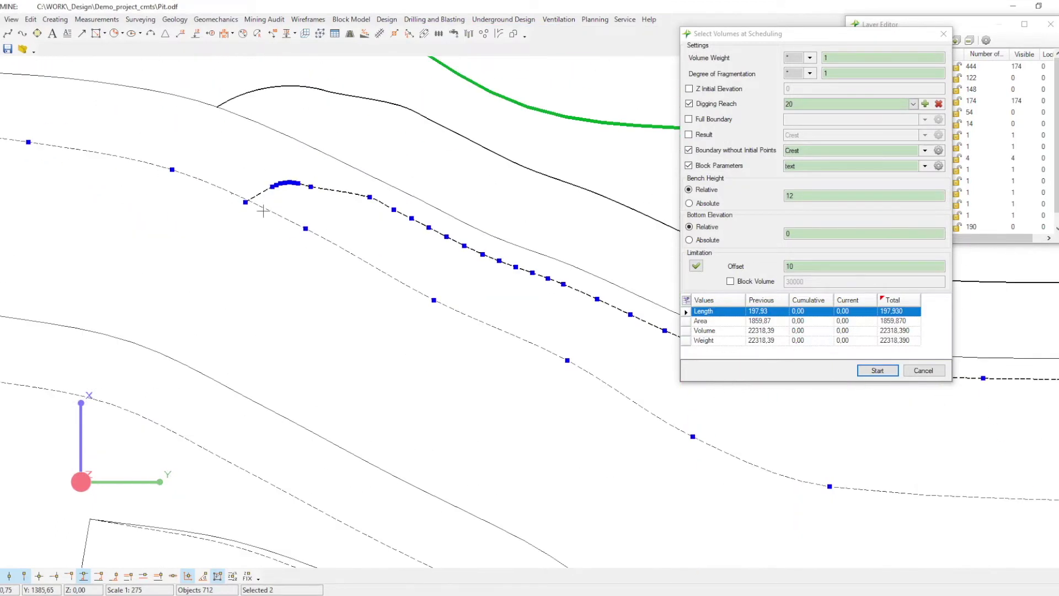
key(t)
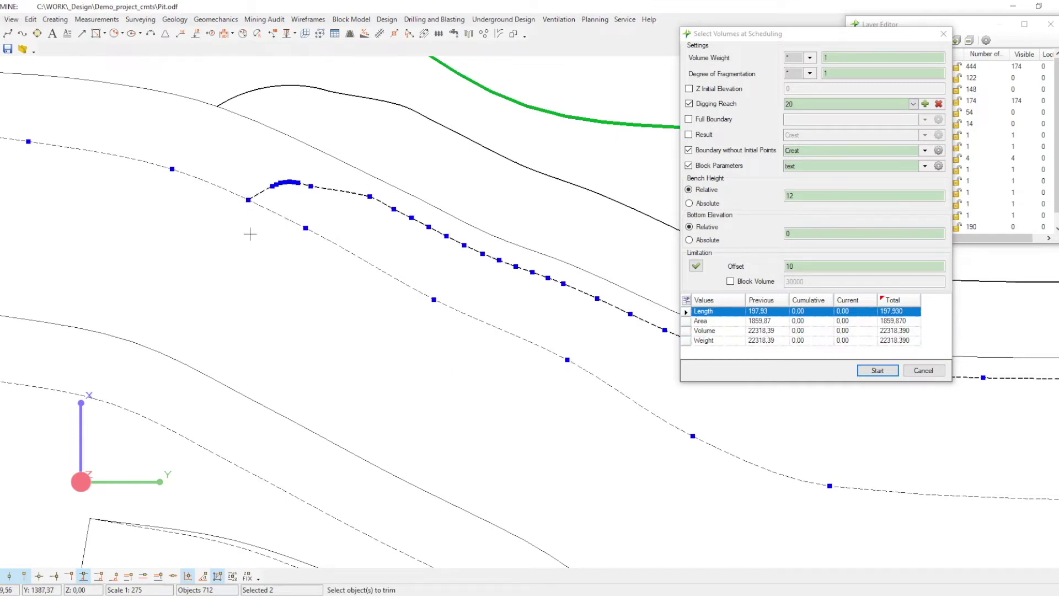
scroll(250, 234, down, 6)
scroll(366, 284, up, 2)
scroll(419, 248, up, 4)
click(432, 205)
scroll(432, 223, down, 4)
key(Escape)
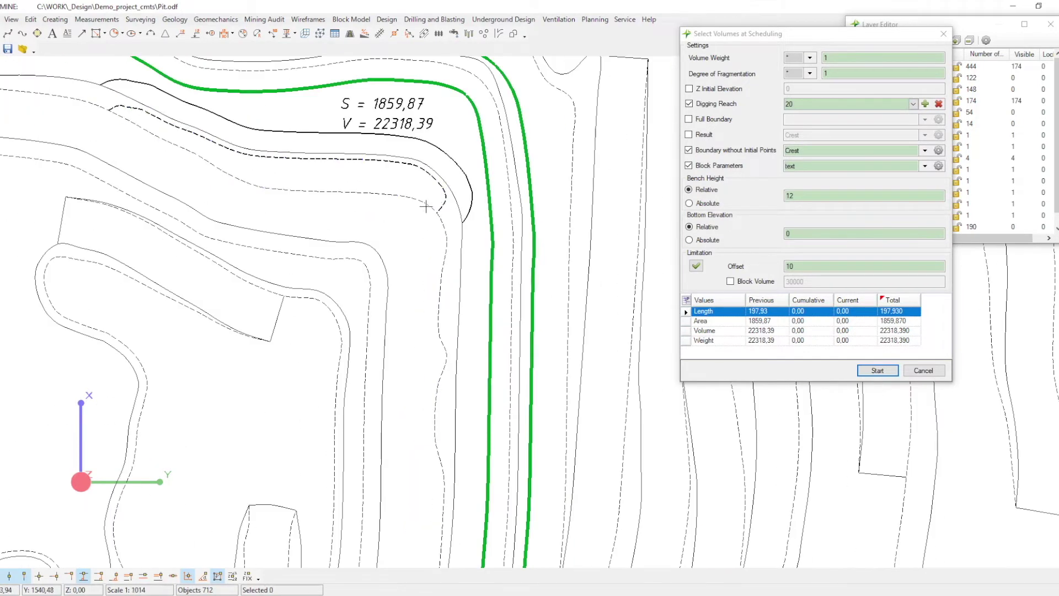
scroll(425, 207, up, 3)
scroll(392, 254, down, 1)
scroll(286, 274, down, 2)
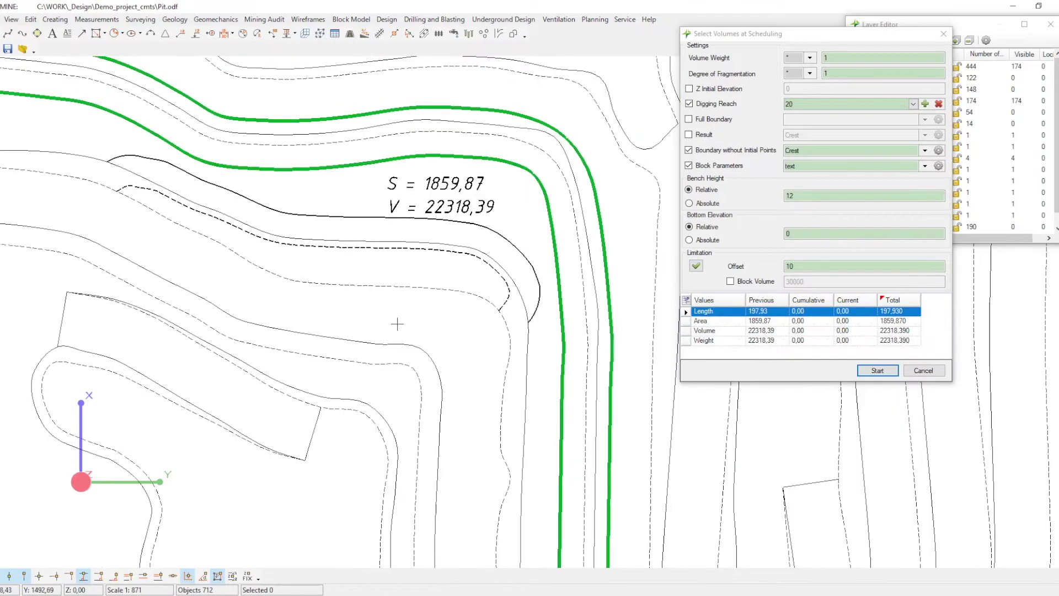
middle_drag(397, 324, 342, 287)
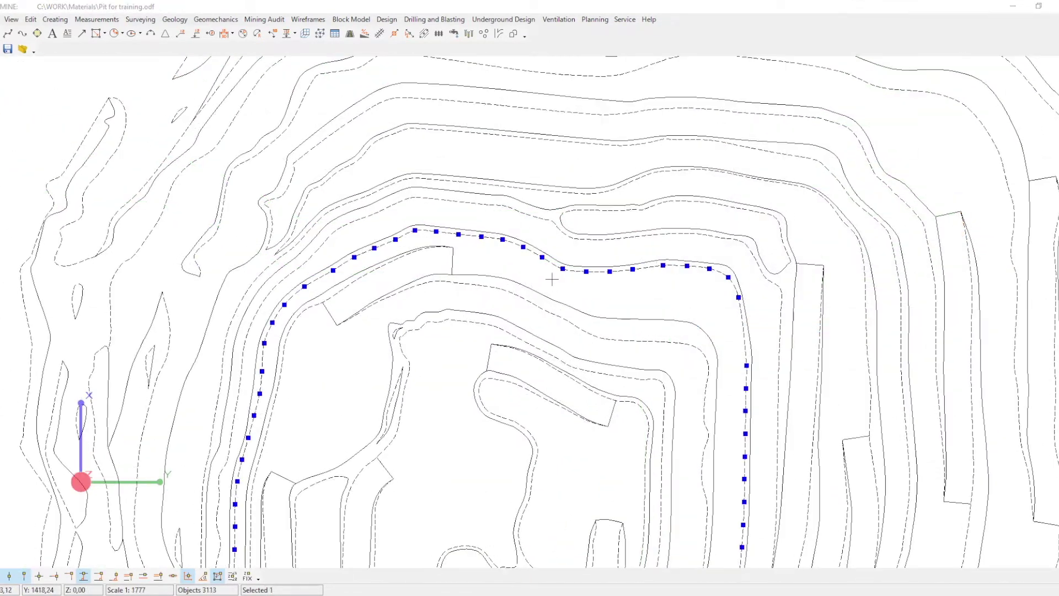
Step: Create a berm crest offset 10 inward from the selected toe line, limited to the section around its right-hand corner
click(331, 215)
click(334, 145)
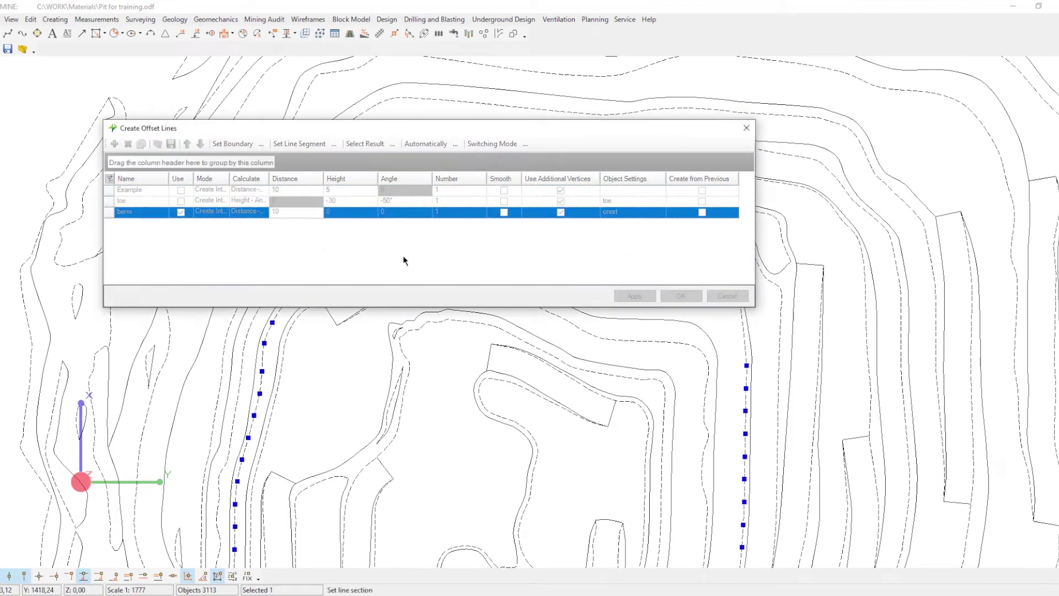
middle_drag(601, 402, 549, 518)
click(451, 391)
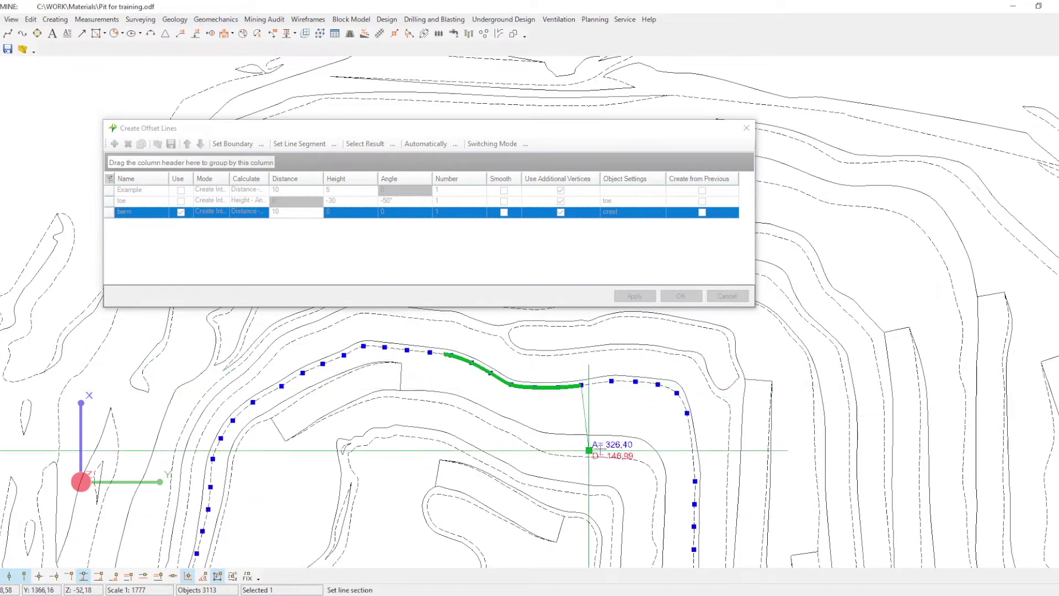
click(647, 500)
click(680, 296)
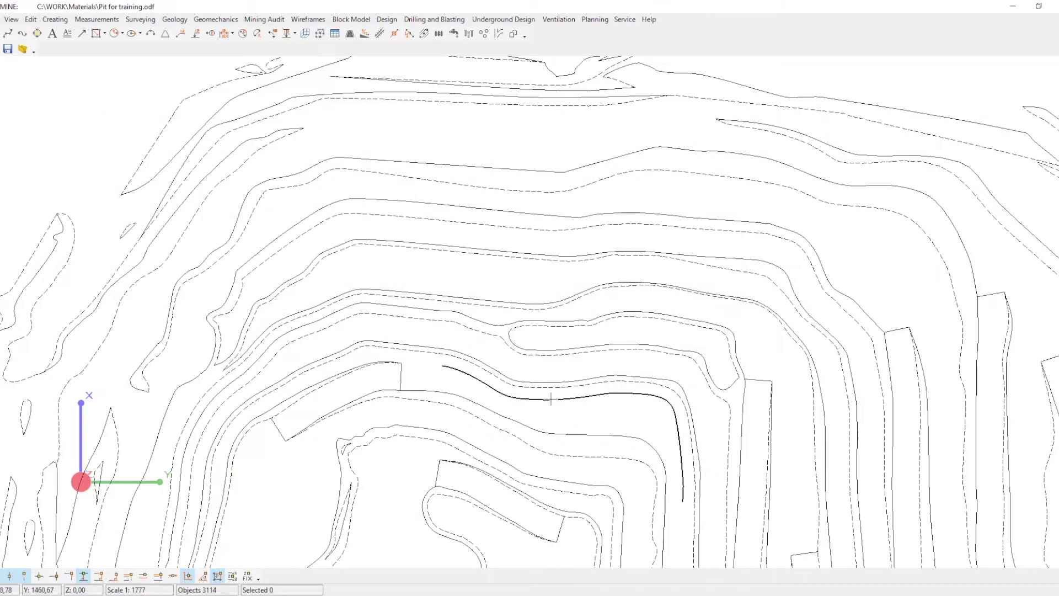
Step: Add a point before the start of the new crest line so it meets the existing crest near the ramp
scroll(478, 359, up, 5)
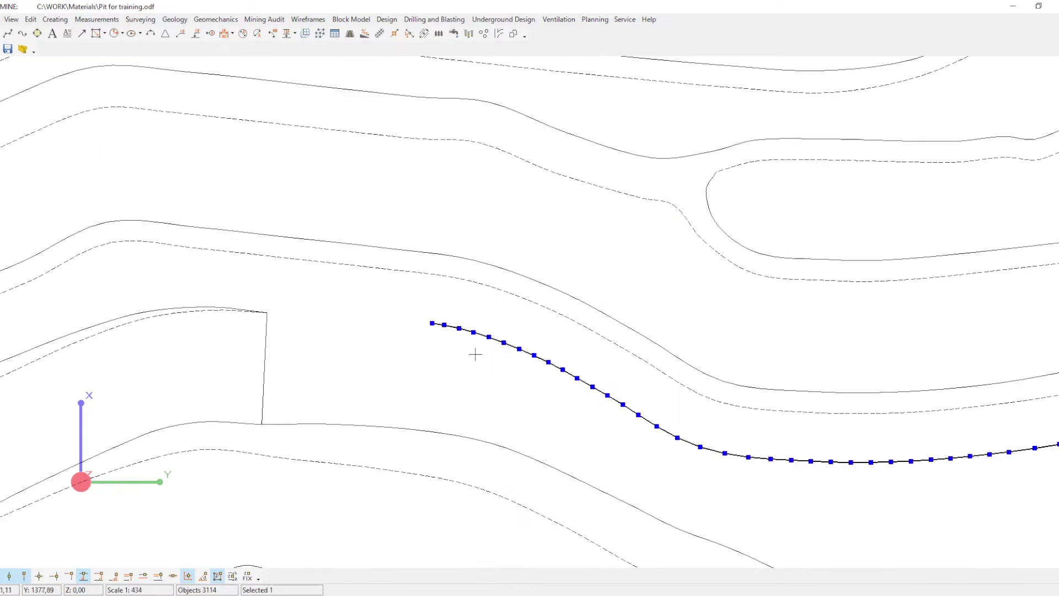
key(Insert)
key(Insert)
key(Insert)
key(Insert)
key(Insert)
key(Insert)
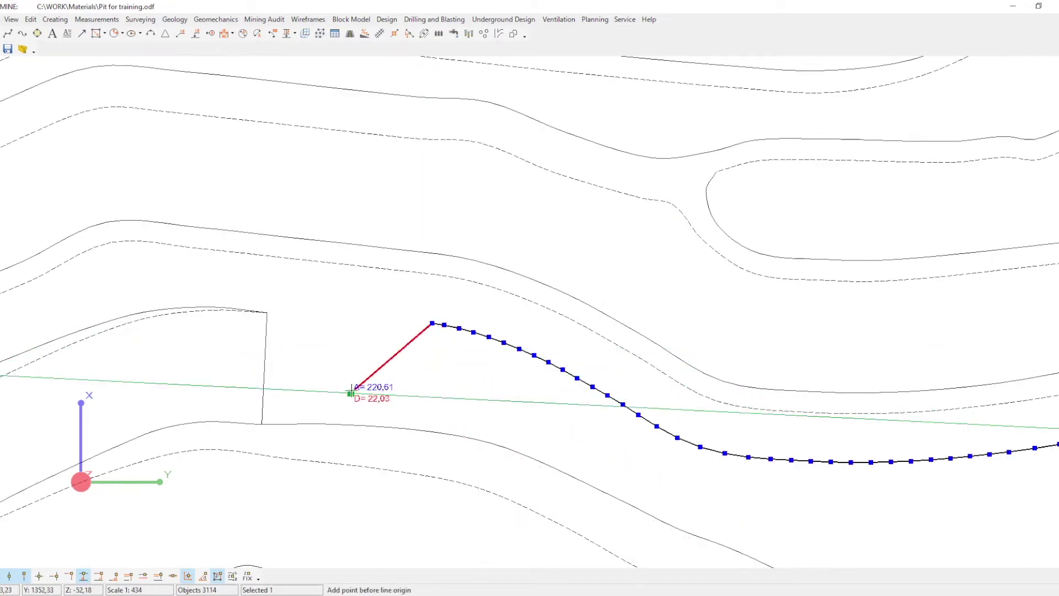
click(330, 425)
key(Escape)
Step: Extend the lower right-hand end of the new crest line to the existing bench crest
middle_drag(524, 387, 237, 251)
scroll(236, 251, down, 5)
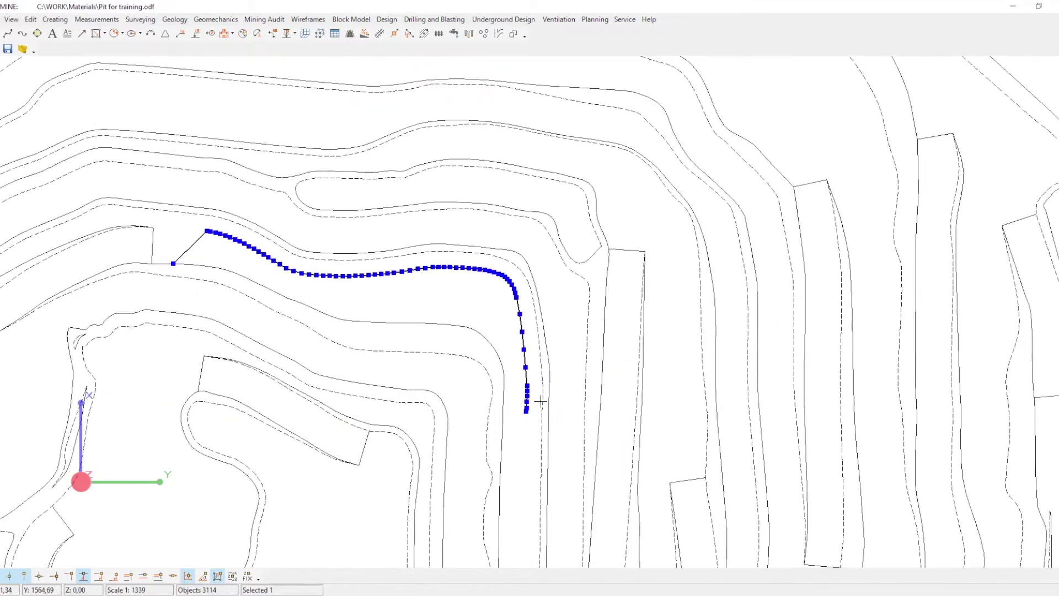
scroll(538, 397, up, 2)
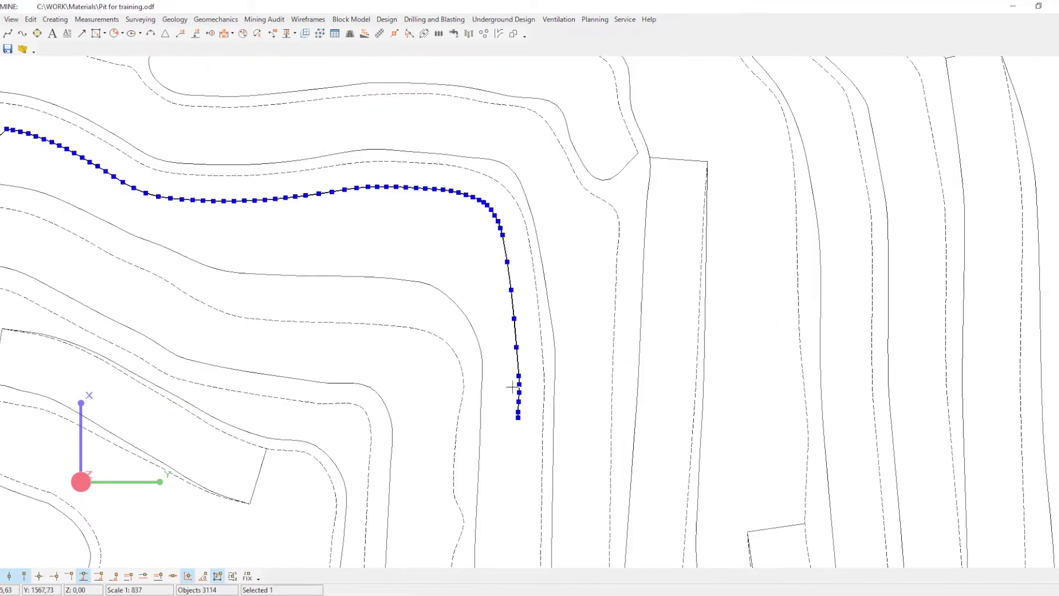
click(480, 448)
key(Escape)
Step: Inscribe a manual 10-point arc at the crest line's lower right-hand bend, merging it with the initial line
click(515, 388)
key(ctrl+i)
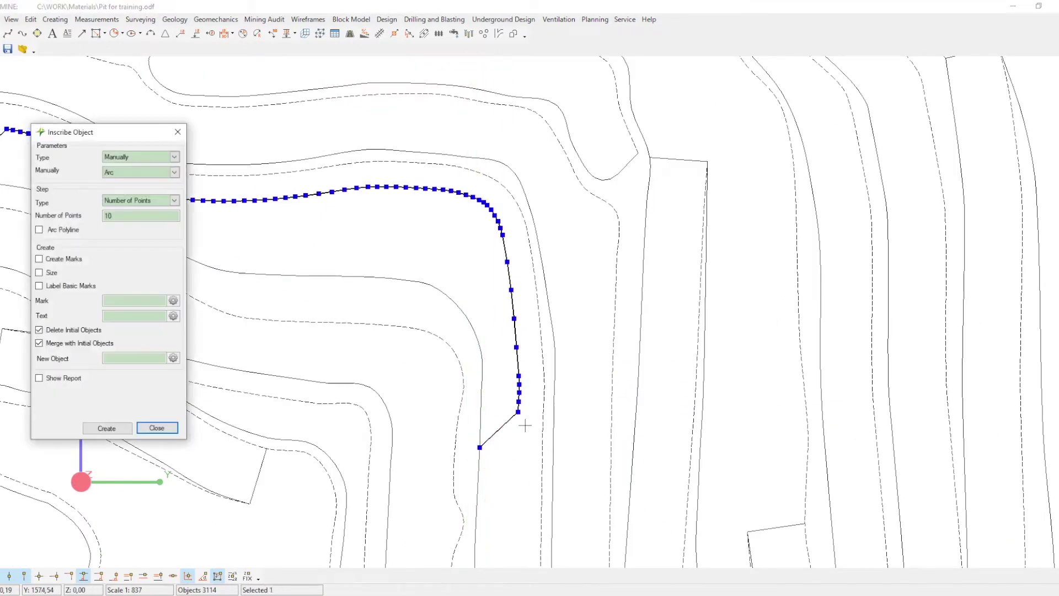
click(114, 431)
click(499, 429)
click(515, 333)
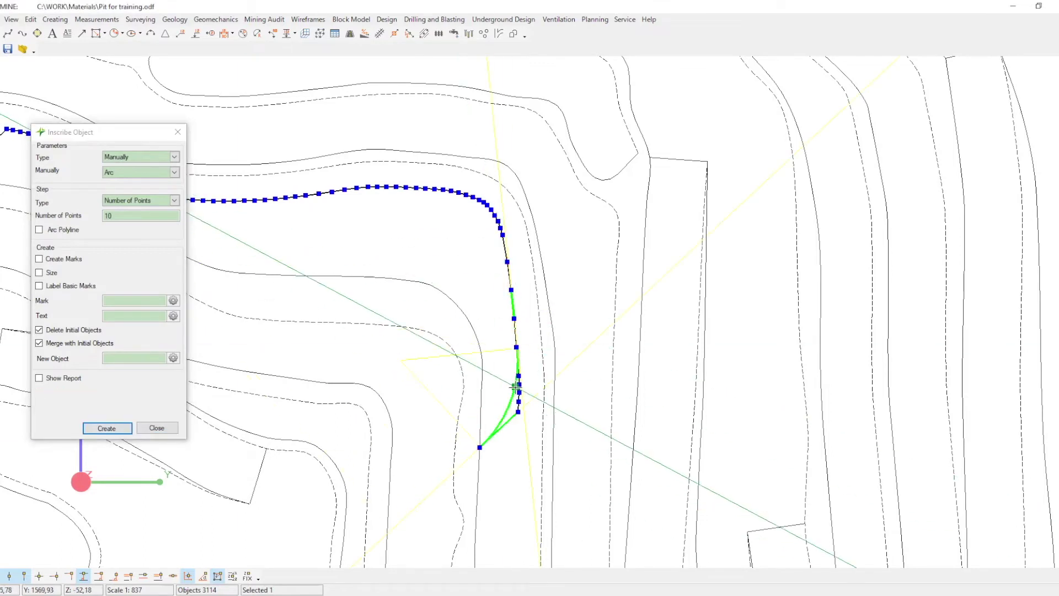
click(516, 385)
scroll(515, 386, up, 5)
click(516, 401)
scroll(516, 401, down, 8)
scroll(293, 315, up, 3)
Step: Inscribe a matching 10-point arc at the bend near the crest line's start and close the Inscribe Object dialog
click(115, 428)
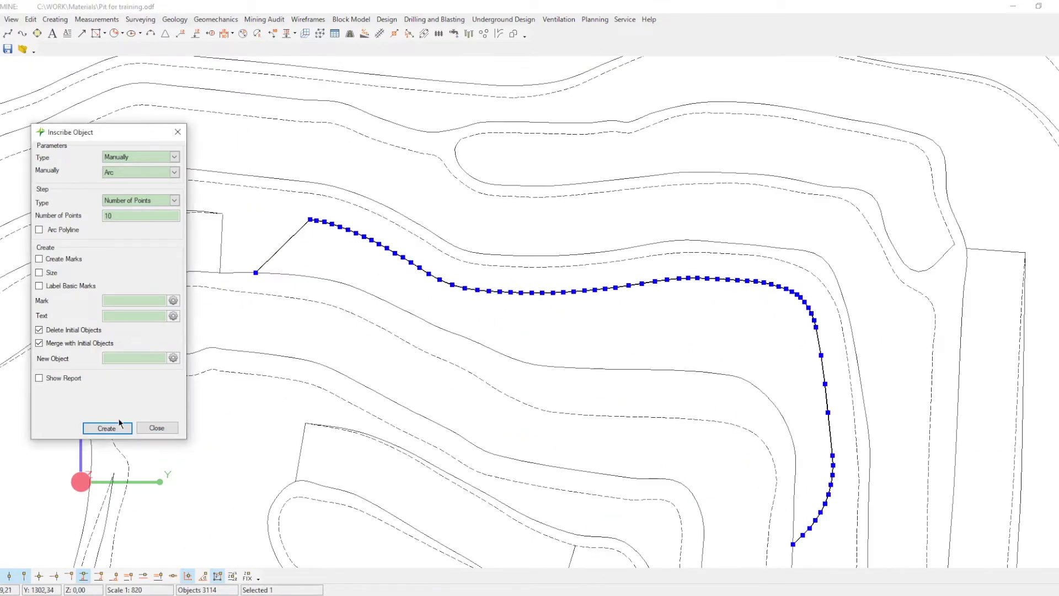
click(282, 247)
click(319, 231)
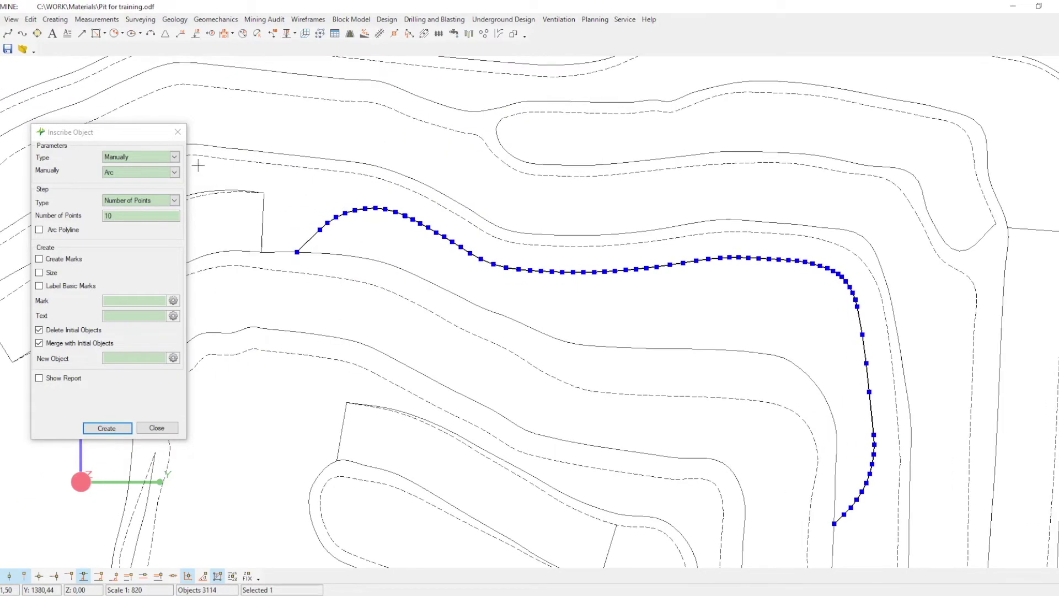
click(178, 131)
Step: Construct crest and toe lines inward from the new crest by cross-section, with offsets 4.71/-9.19, 14.71/-9.19 and 24.9/-29.06
click(386, 20)
click(438, 146)
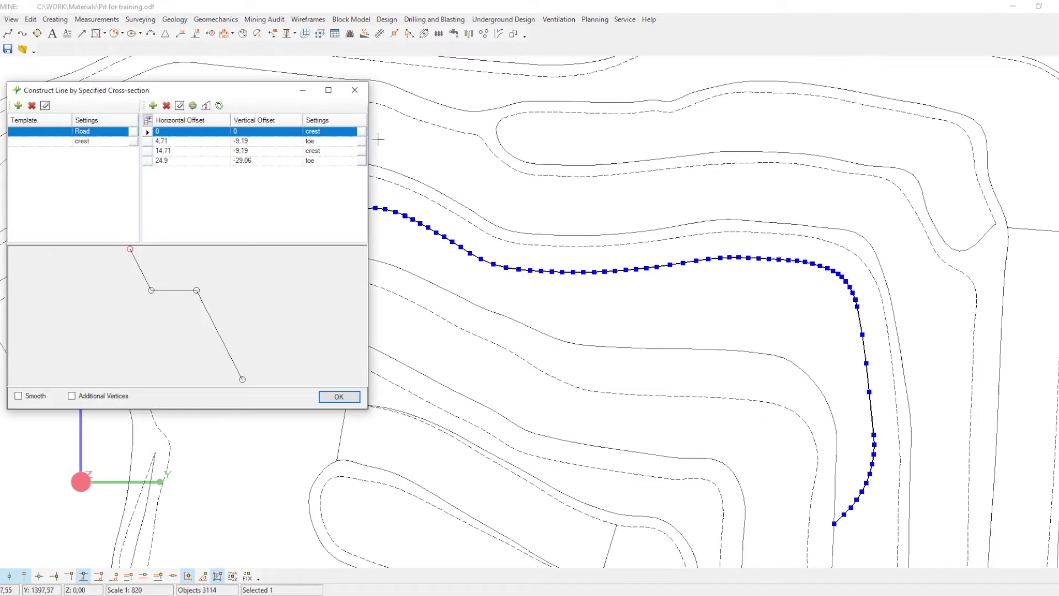
click(219, 106)
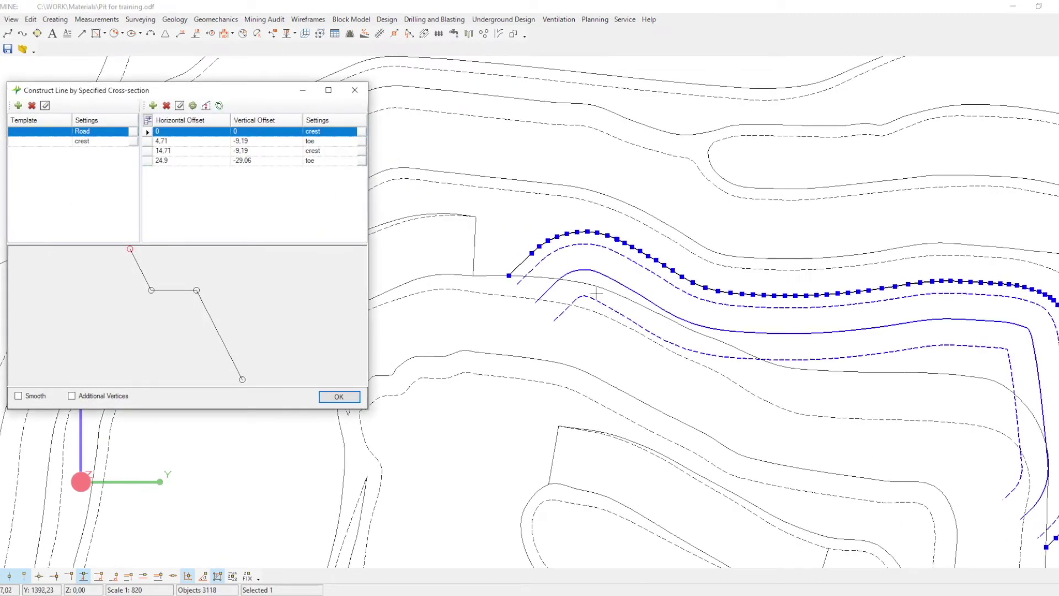
Step: Extend the left-hand ends of the three constructed lines to the matching existing toe and crest lines of the benches
scroll(512, 288, up, 2)
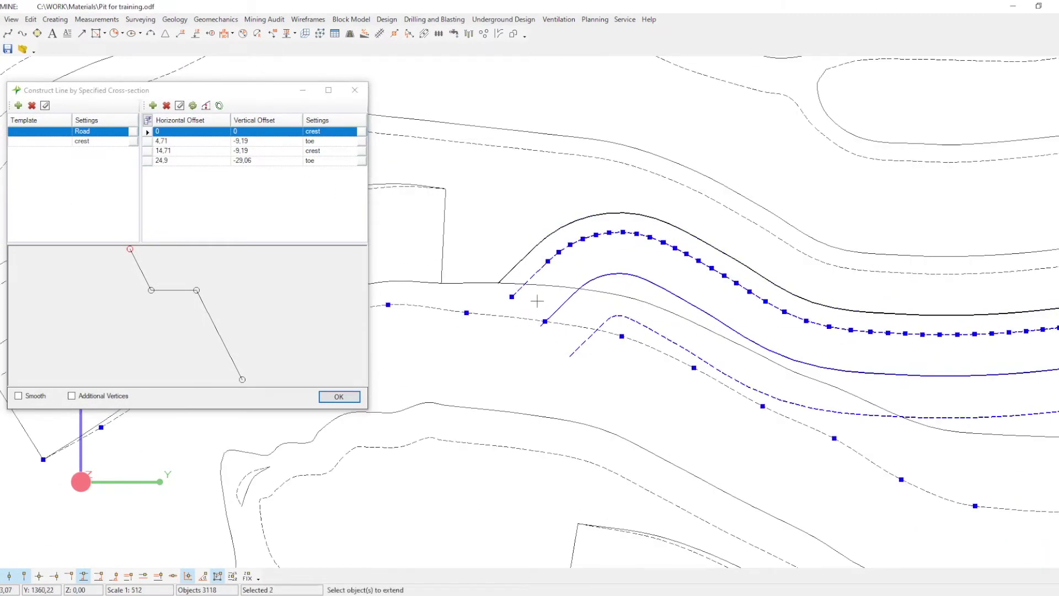
middle_drag(540, 319, 540, 314)
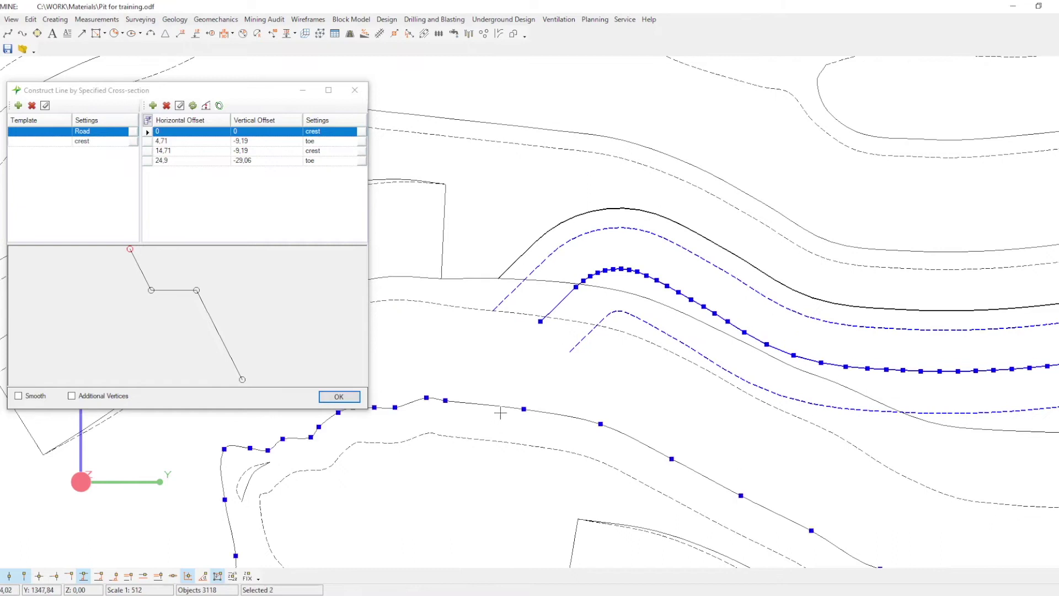
click(556, 308)
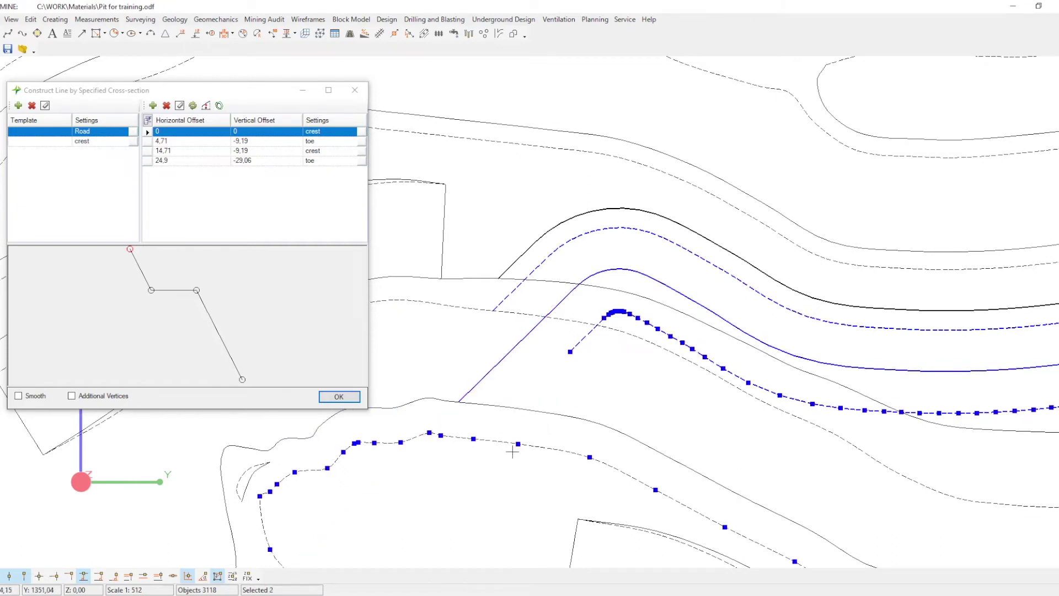
click(580, 339)
middle_drag(770, 423, 498, 304)
key(Escape)
Step: Extend the lower right-hand ends of the three constructed lines to the corresponding existing bench toe and crest lines
scroll(513, 309, down, 4)
scroll(672, 387, up, 4)
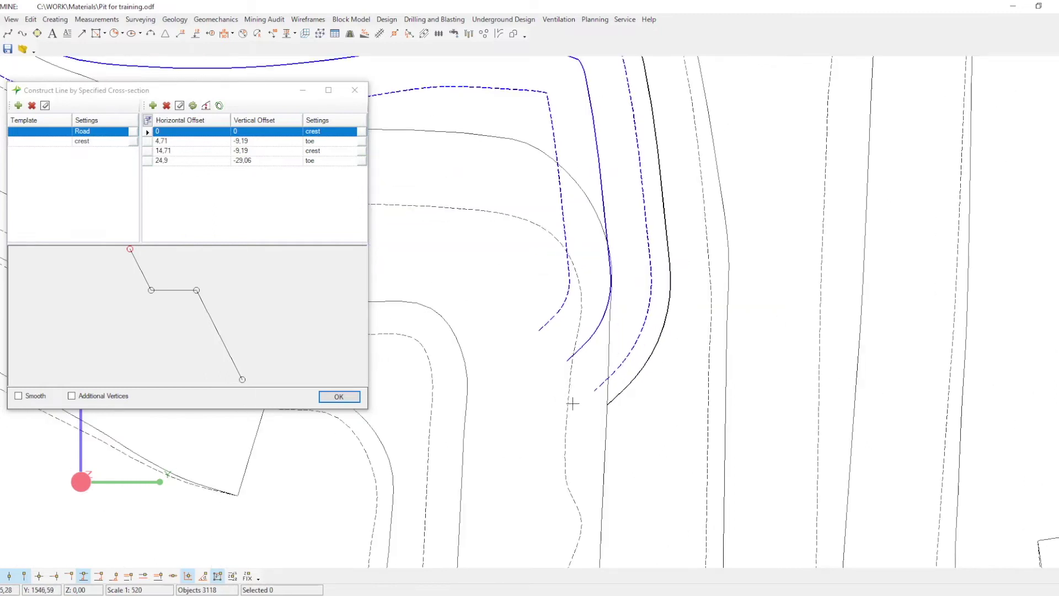
key(e)
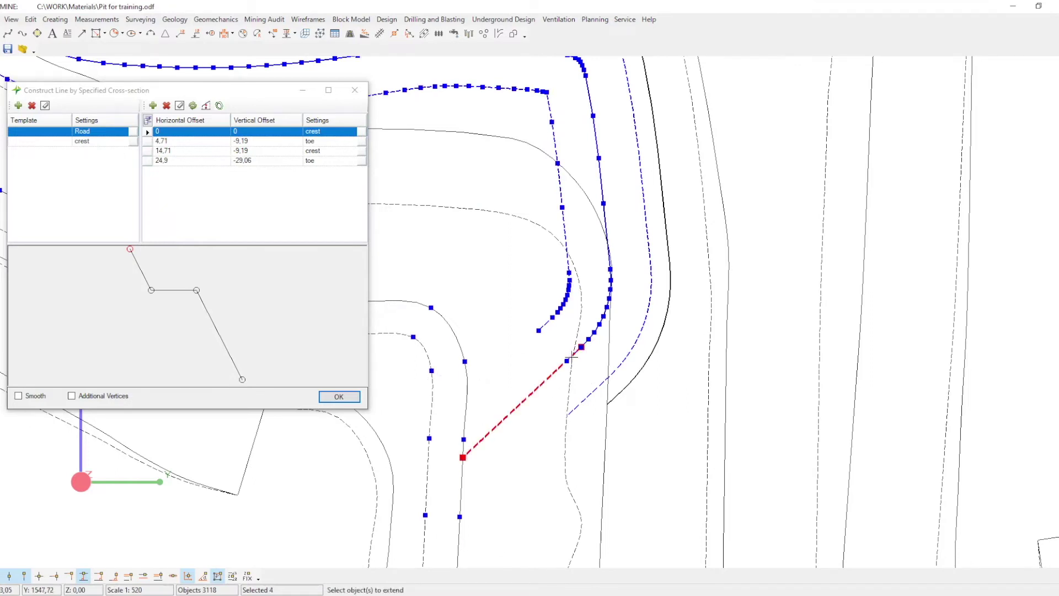
click(545, 321)
key(Escape)
middle_drag(532, 366, 636, 361)
scroll(635, 362, down, 3)
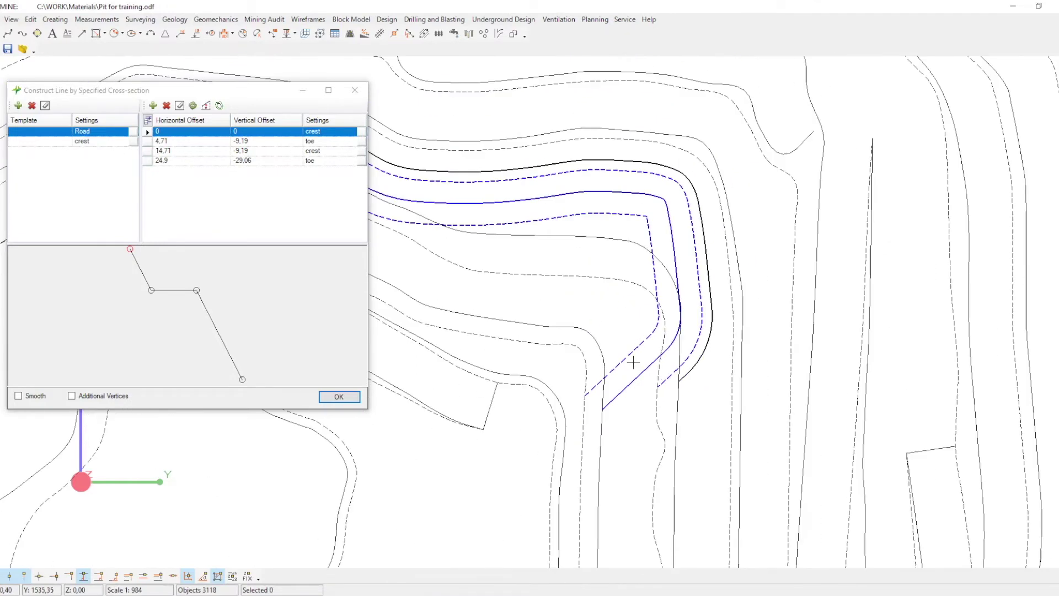
Step: Delete the duplicate upper crest polyline on the test\crest layer, leaving the overlapping cross-section line in place
click(690, 365)
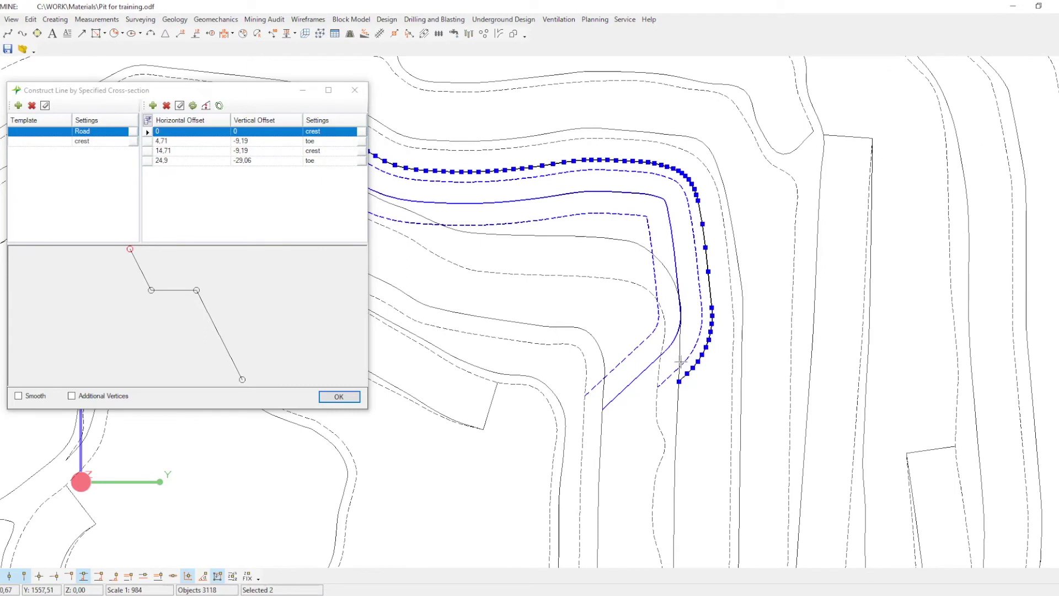
key(alt+Return)
click(820, 227)
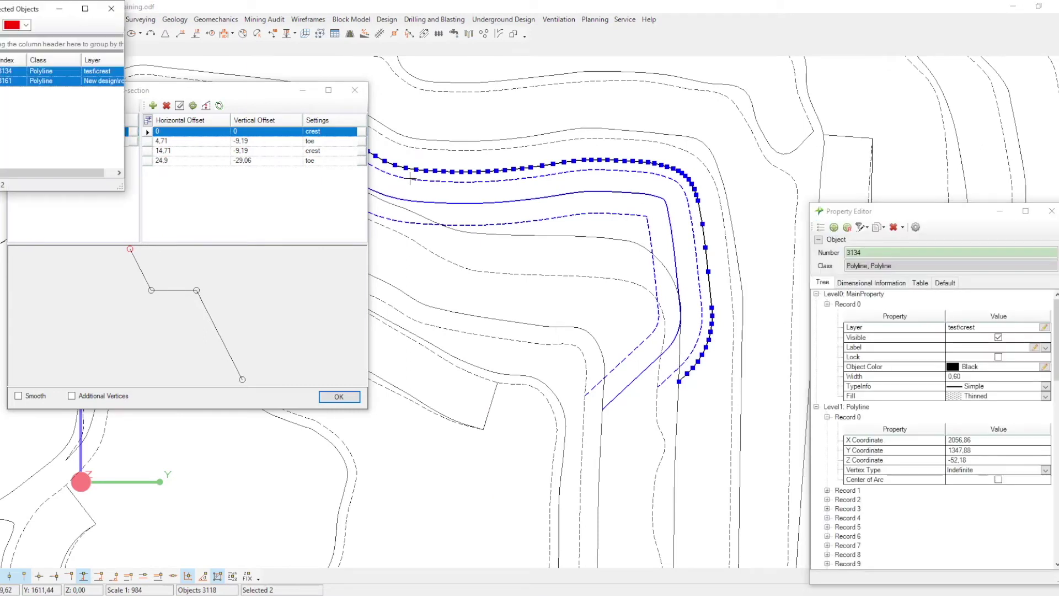
click(48, 83)
click(2, 26)
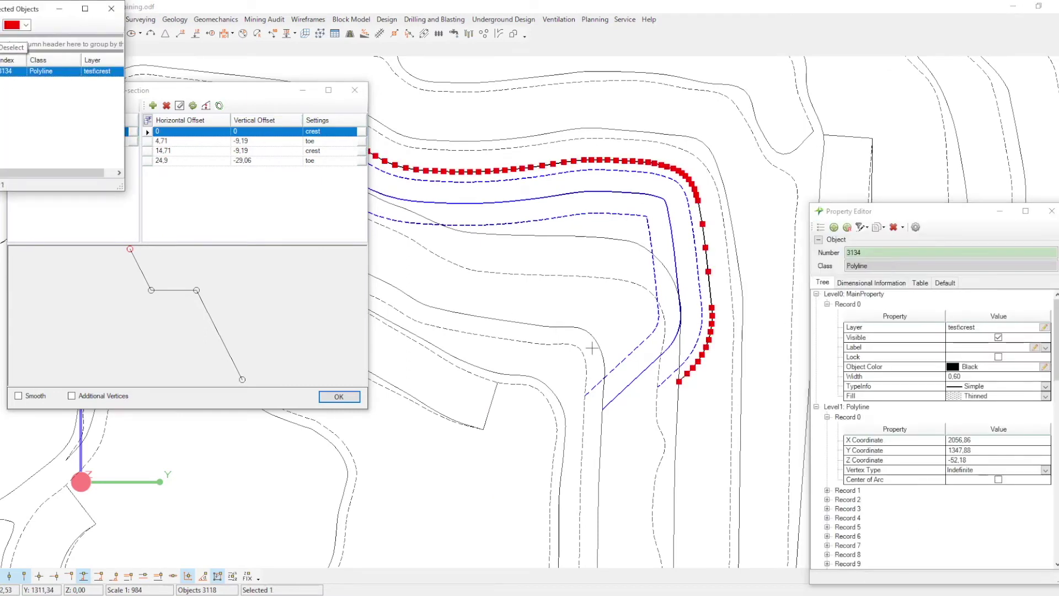
middle_drag(596, 344, 600, 352)
key(Delete)
key(Return)
middle_drag(677, 383, 686, 380)
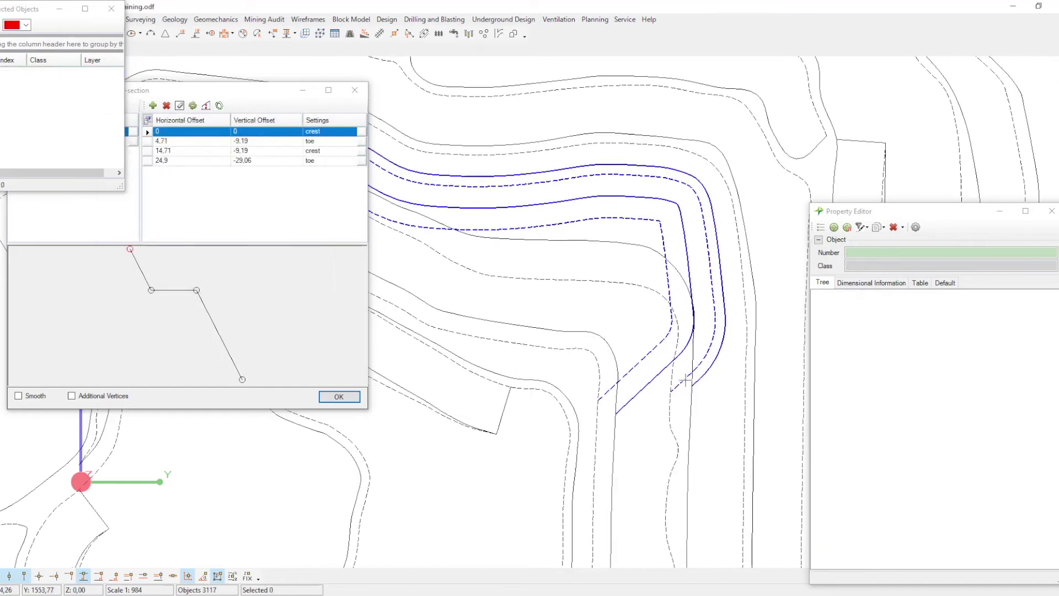
click(111, 8)
Step: Reshape the existing bench crest and toe lines with the four newly constructed crest and toe lines
scroll(685, 354, up, 5)
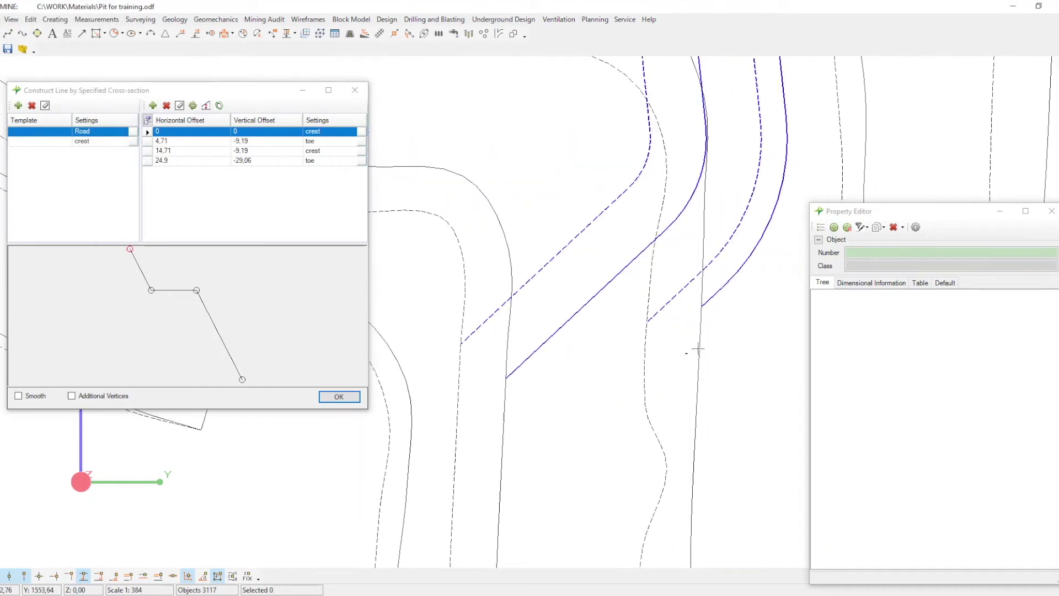
click(724, 304)
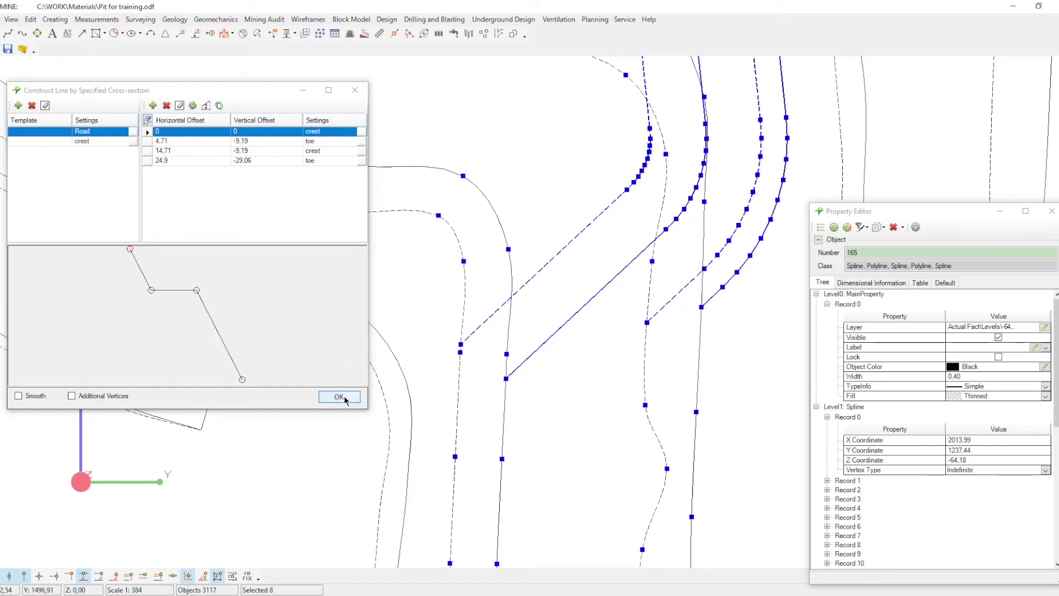
click(355, 90)
click(386, 19)
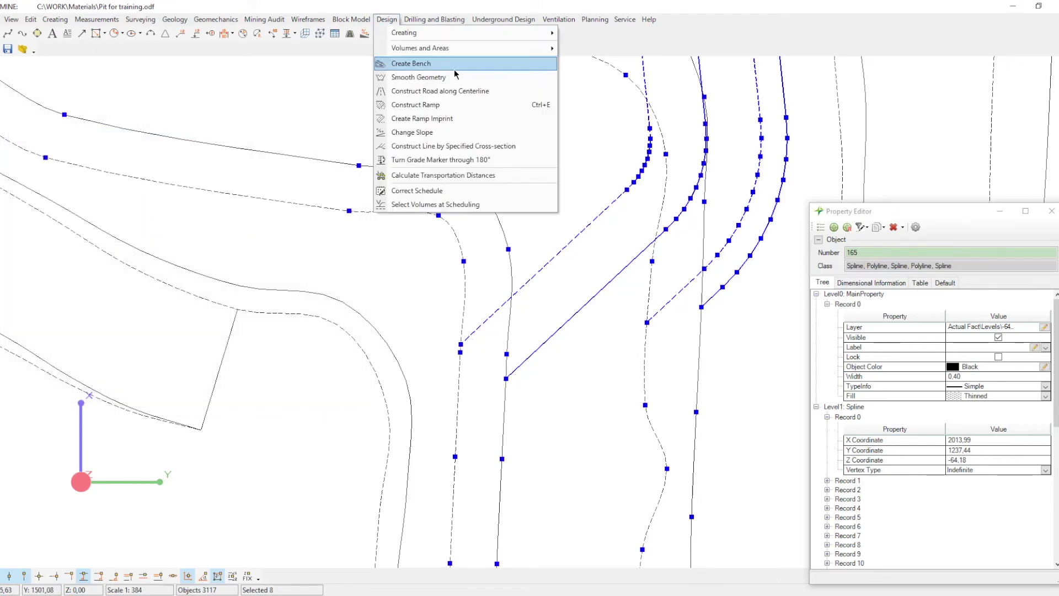
mouse_move(469, 33)
click(585, 104)
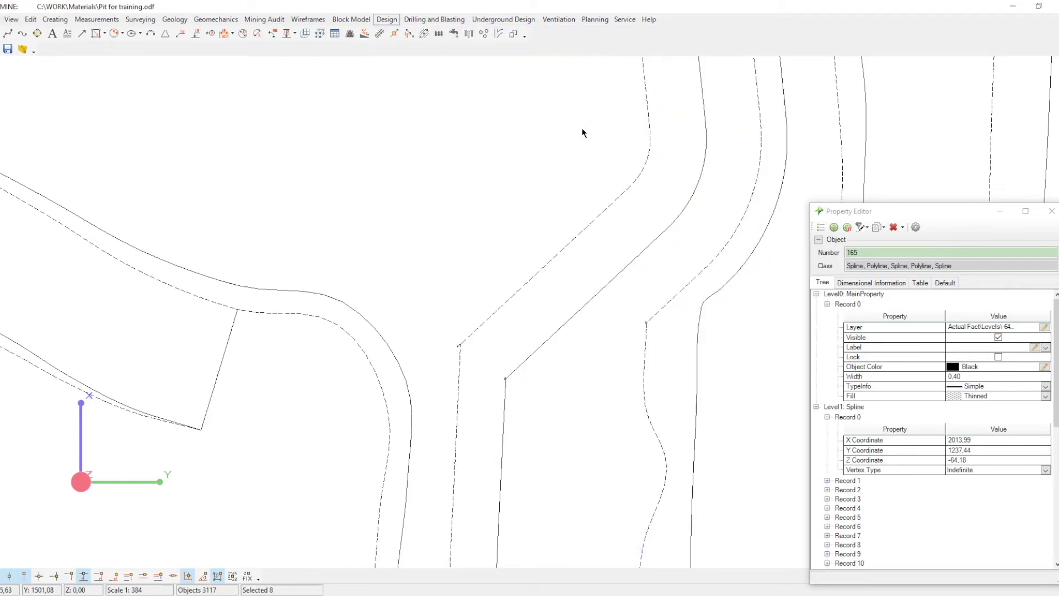
Step: Build a wireframe surface from all the pit's crest and toe lines
scroll(536, 256, down, 5)
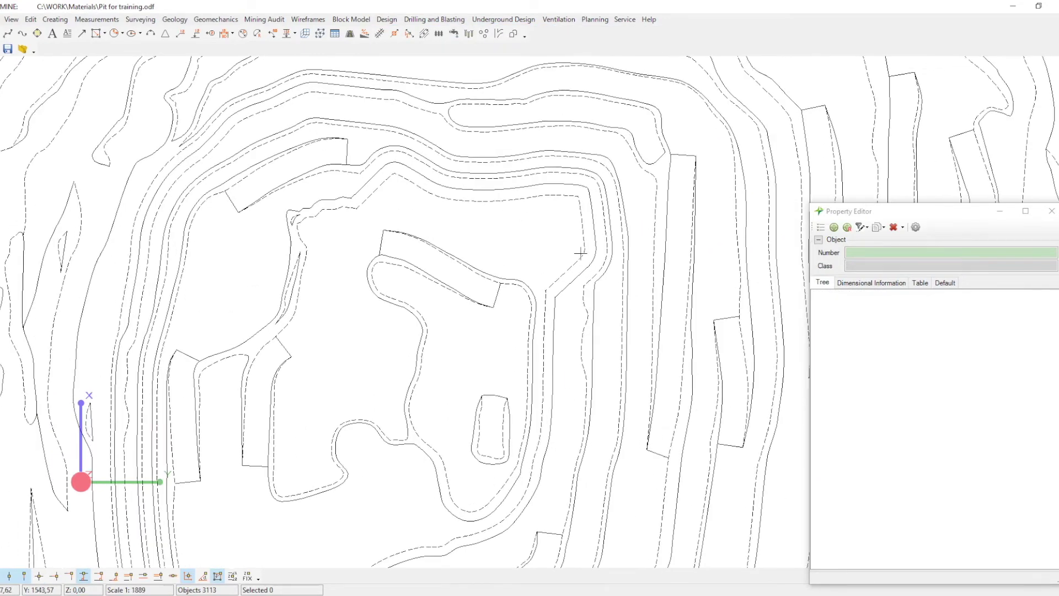
middle_drag(552, 251, 548, 315)
scroll(524, 326, up, 3)
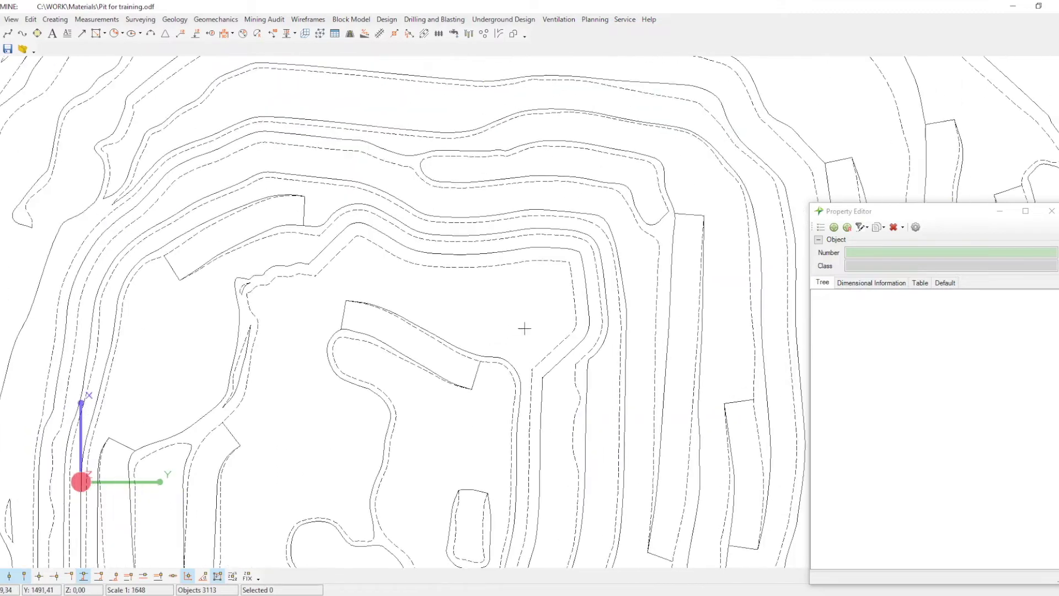
click(472, 256)
click(308, 19)
click(331, 31)
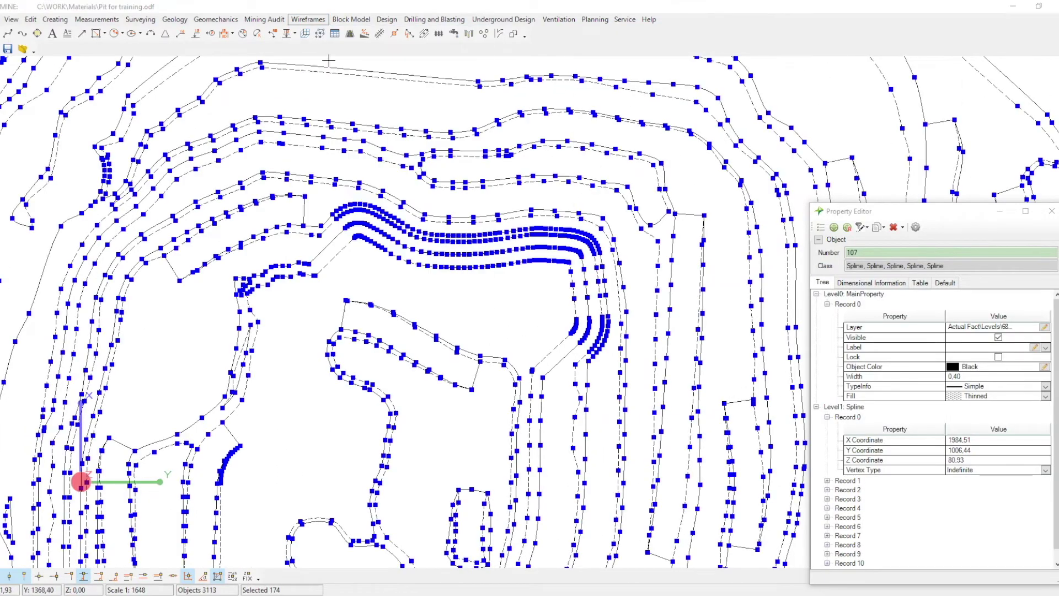
click(735, 251)
key(Escape)
Step: Examine the reshaped benches on the pit surface, and undo the surface creation
scroll(490, 298, up, 4)
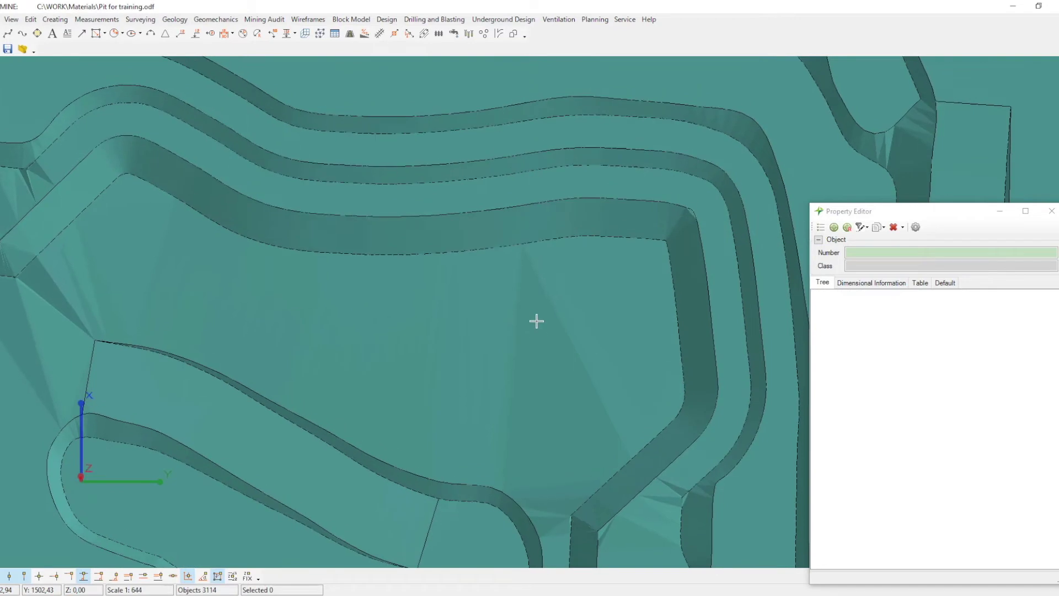
scroll(537, 322, down, 4)
middle_drag(538, 220, 496, 402)
key(Home)
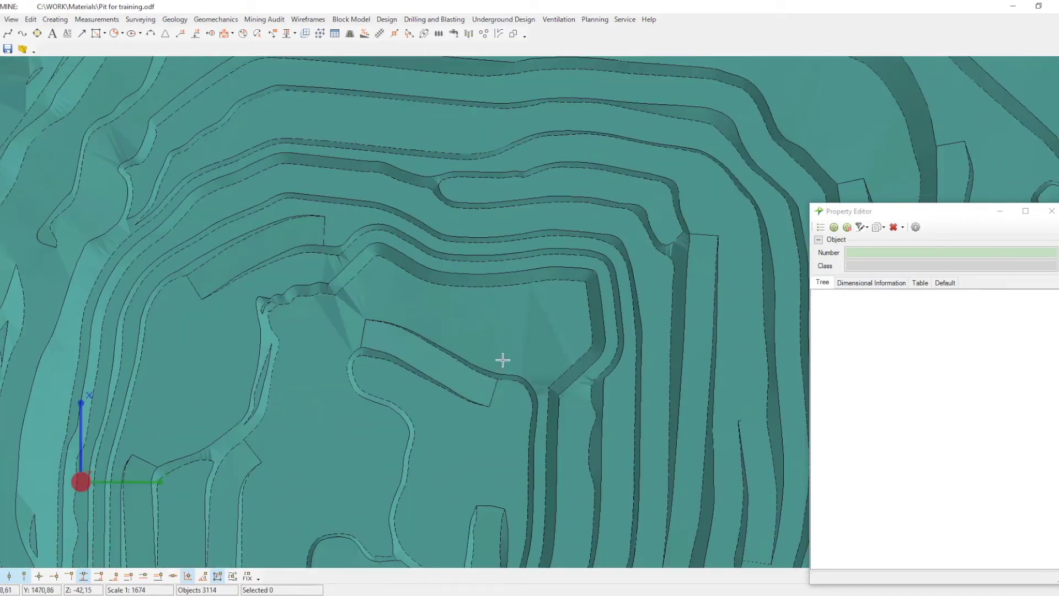
key(ctrl+z)
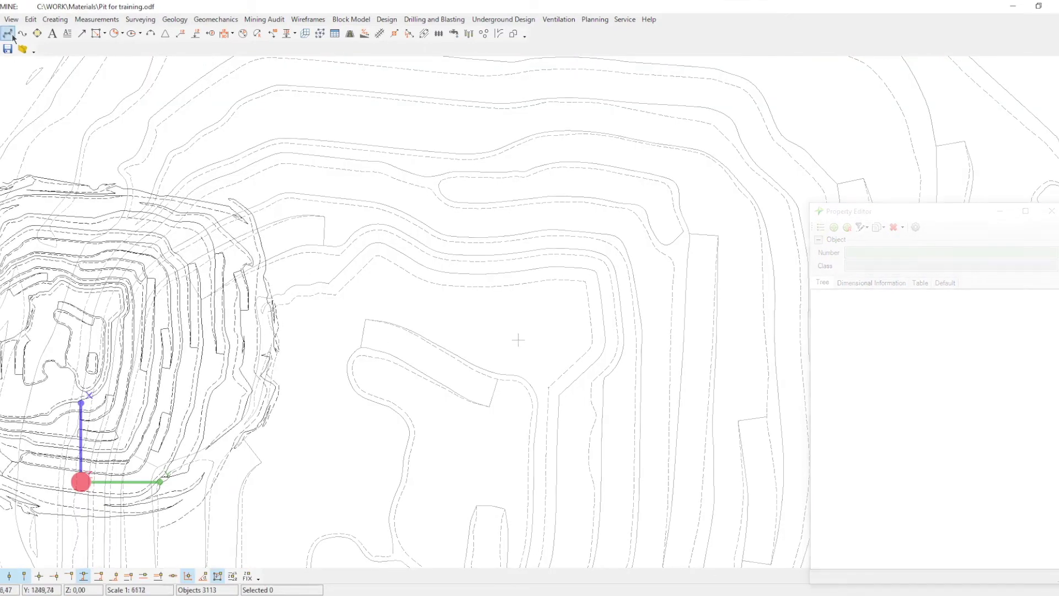
Step: Draw a closed rectangular polyline 500 wide and 1000 long in the empty area beside the pit
click(8, 34)
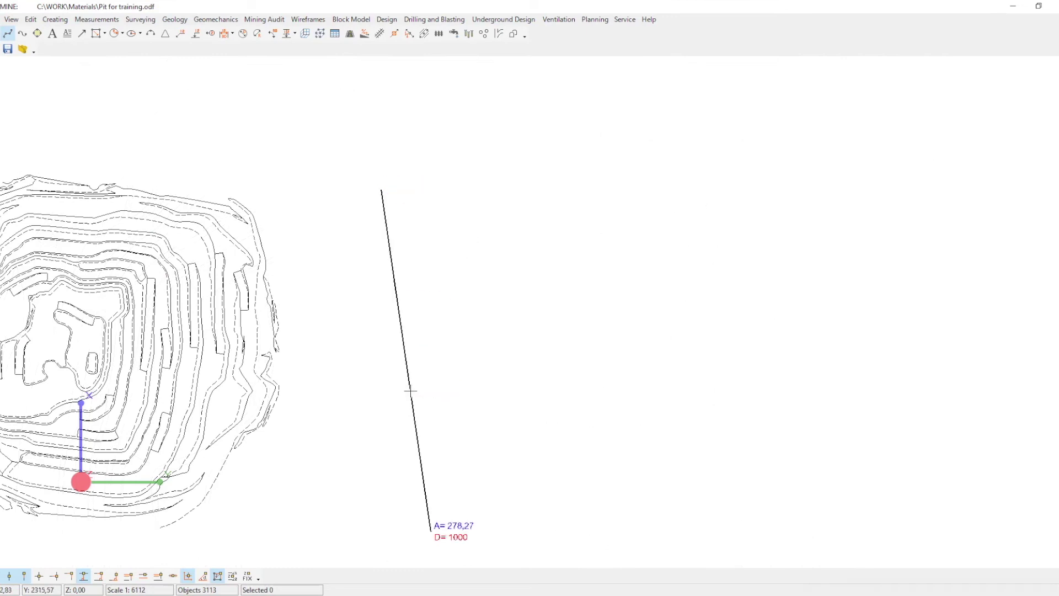
click(547, 531)
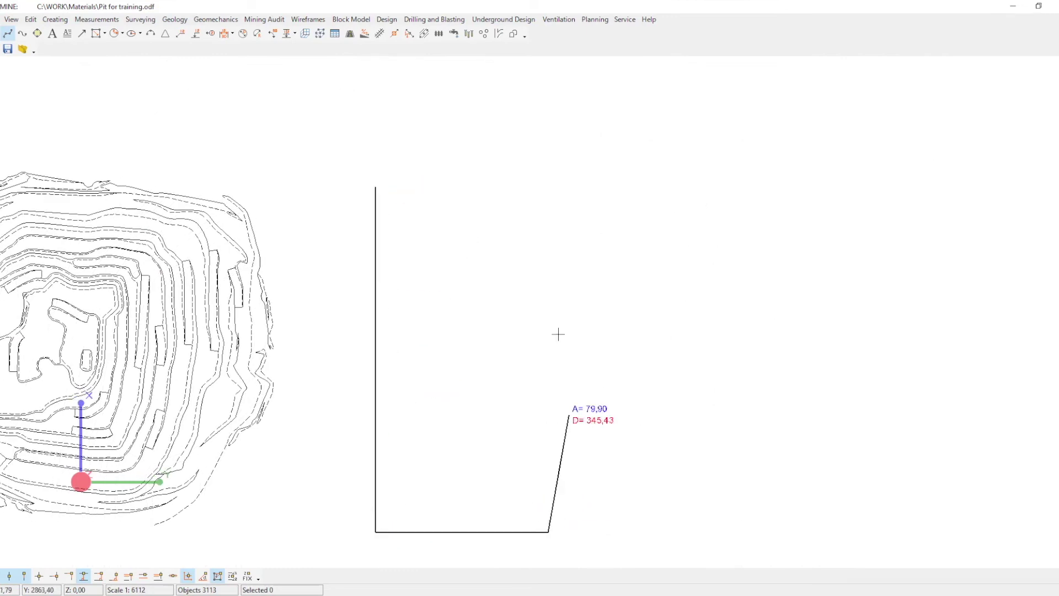
click(547, 188)
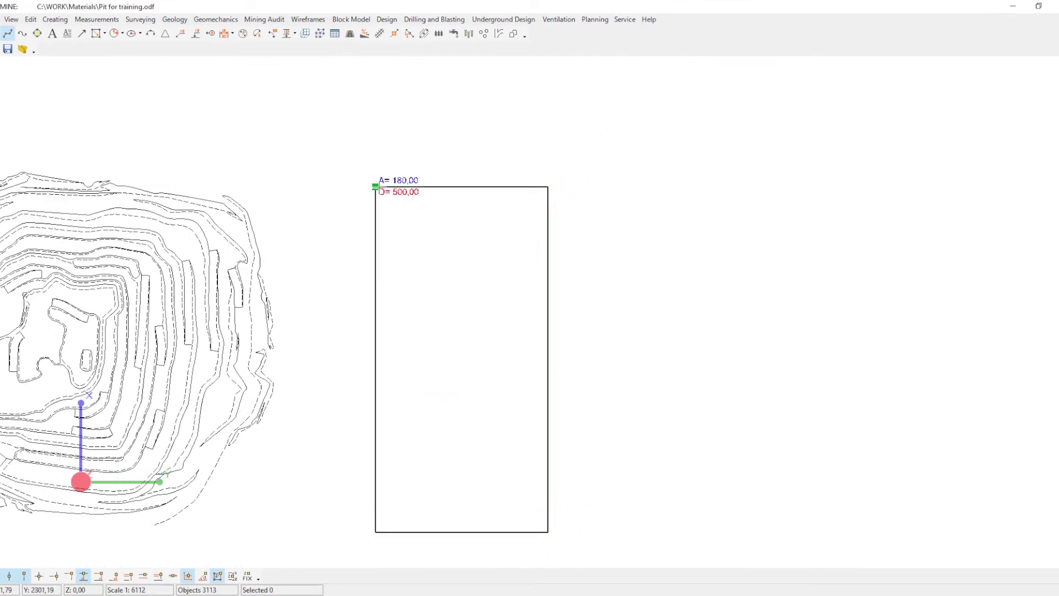
right_click(414, 220)
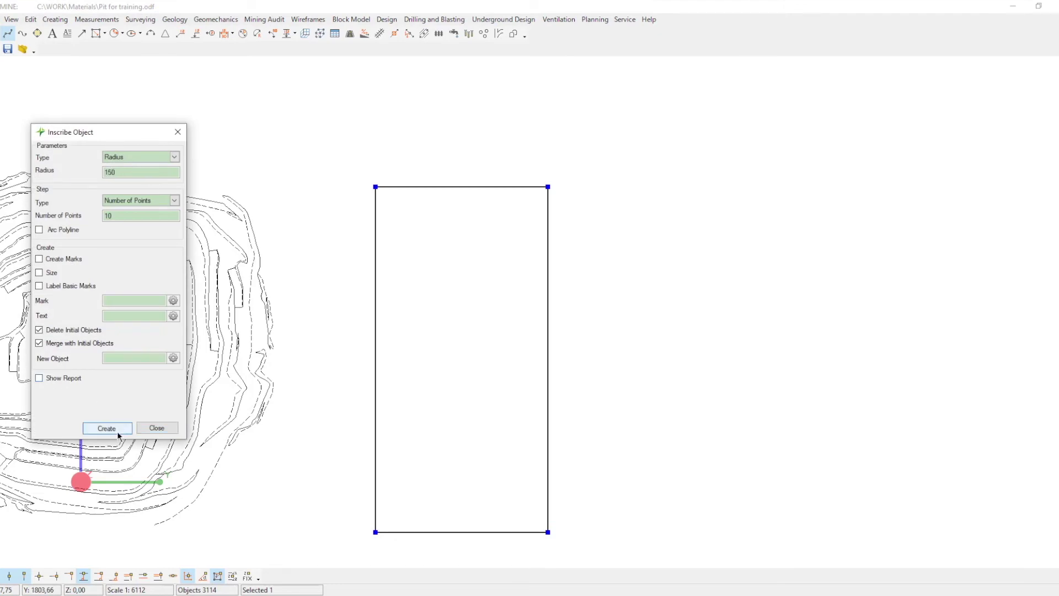
Step: Round the rectangle's corners with a radius of 150 and 10 points, merging with the initial object, and make the outline dashed
click(117, 432)
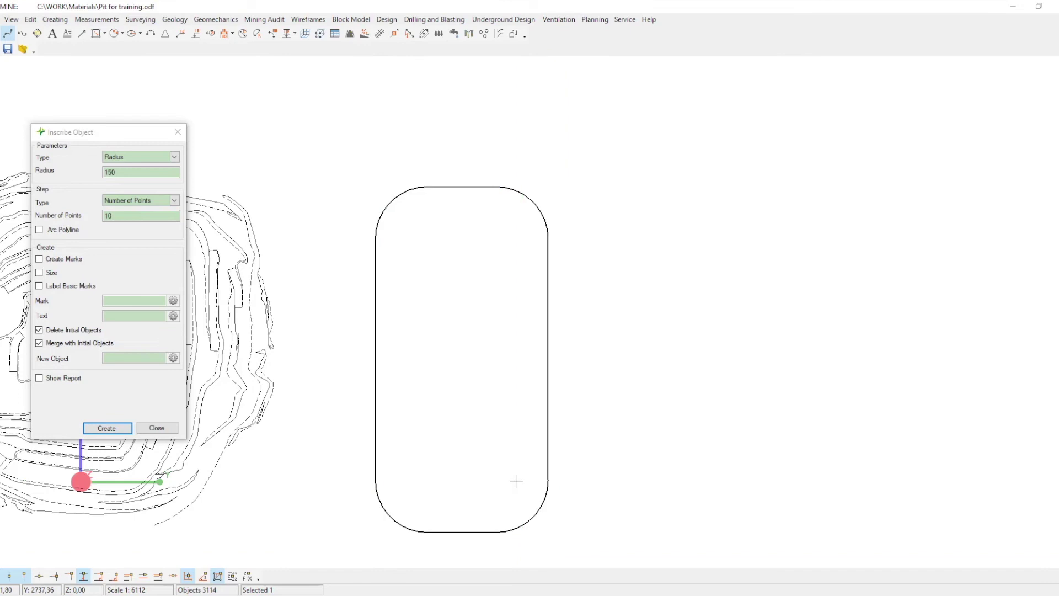
click(382, 23)
click(377, 48)
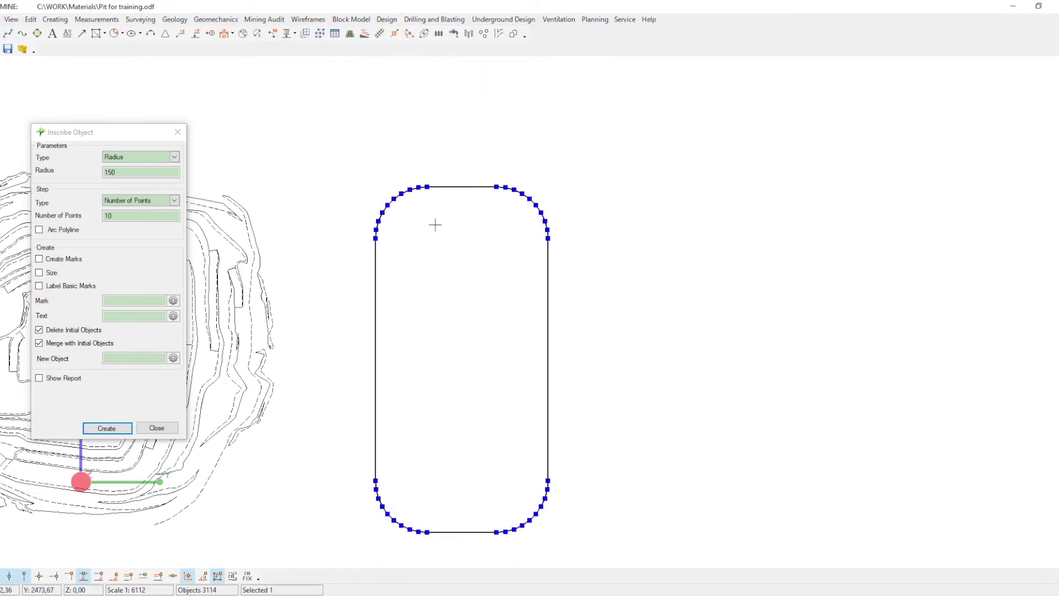
key(Return)
click(927, 403)
Step: Construct six nested bench crest and toe lines inside the rounded outline
click(387, 19)
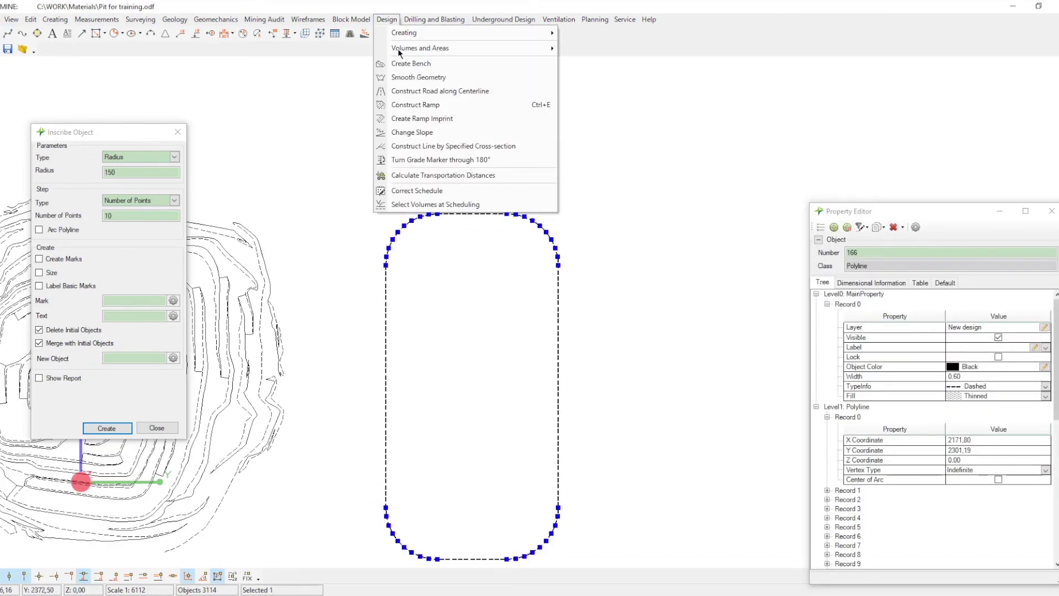
click(419, 176)
click(205, 346)
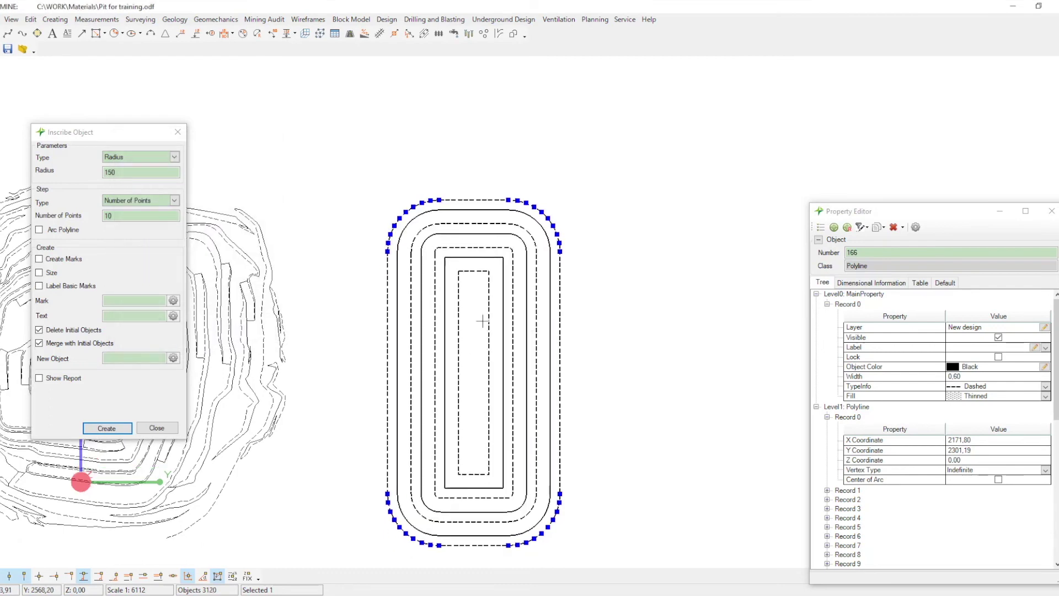
Step: Select all seven nested crest and toe lines of the new design beside the pit
drag(337, 260, 537, 331)
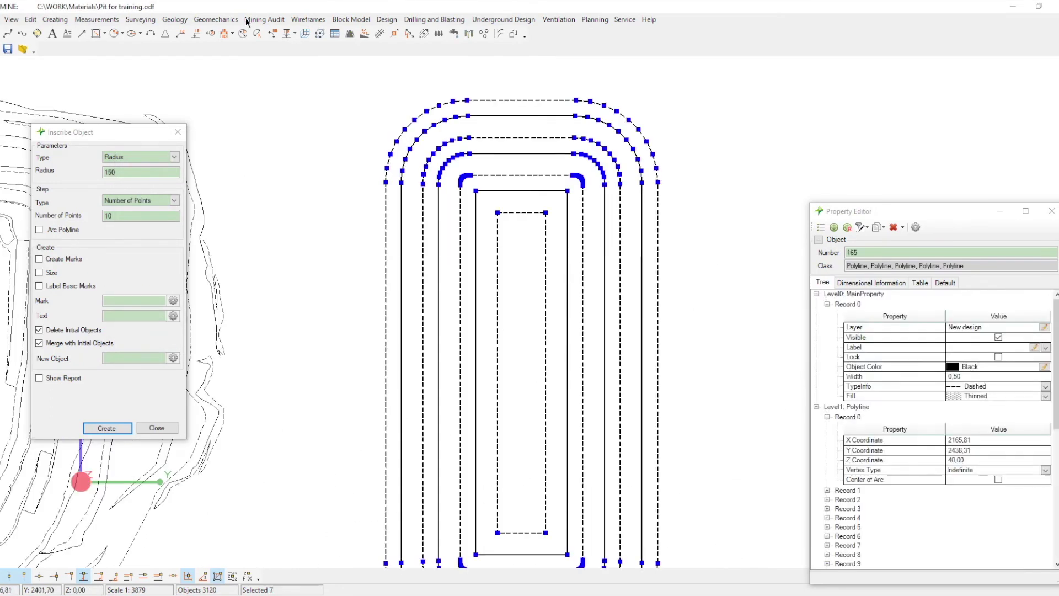